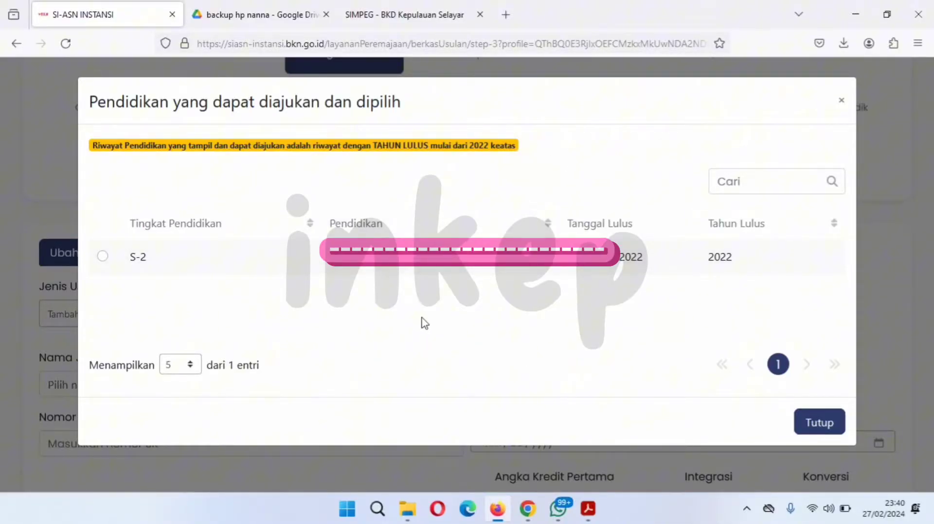
# Reopen the Pendidikan list and select the S-2 education record graduated in 2022.
pyautogui.click(810, 424)
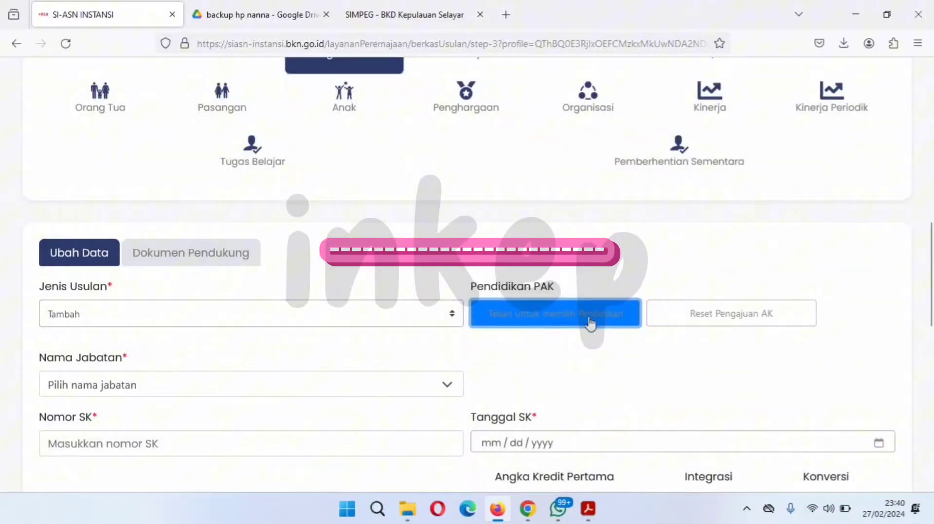
pyautogui.click(590, 323)
pyautogui.click(523, 327)
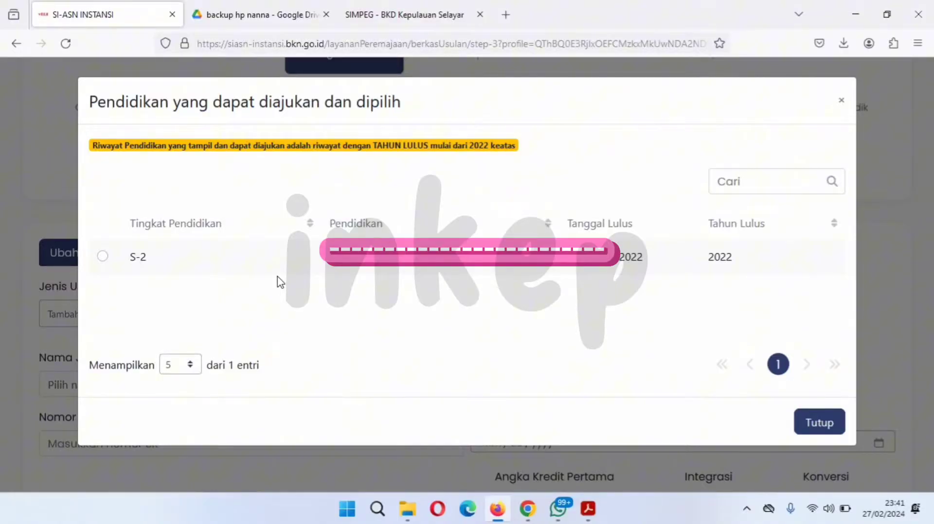
pyautogui.click(103, 257)
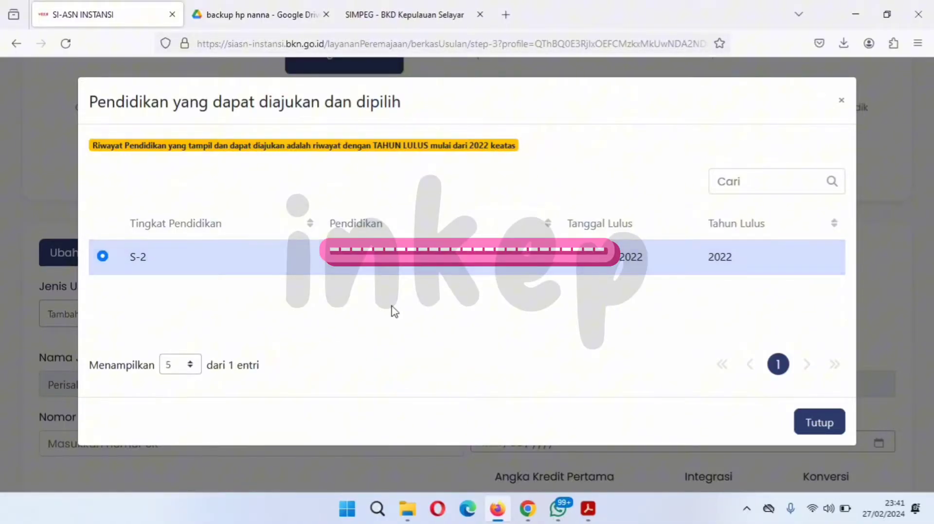
# Check the 1–12/2022 assessment period and the 100 x 25% = 25 education credit calculation.
pyautogui.click(818, 423)
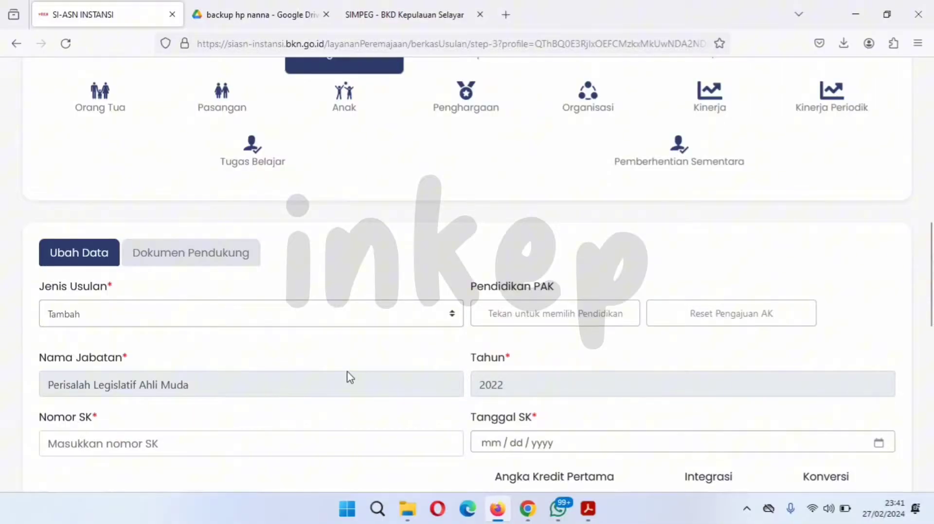
pyautogui.scroll(-3, 350, 377)
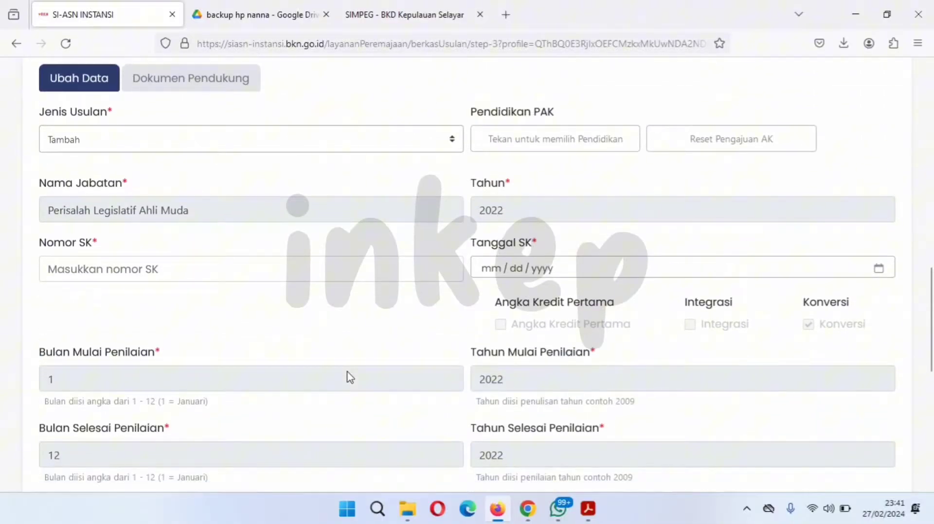
pyautogui.scroll(-1, 351, 377)
pyautogui.scroll(-1, 350, 377)
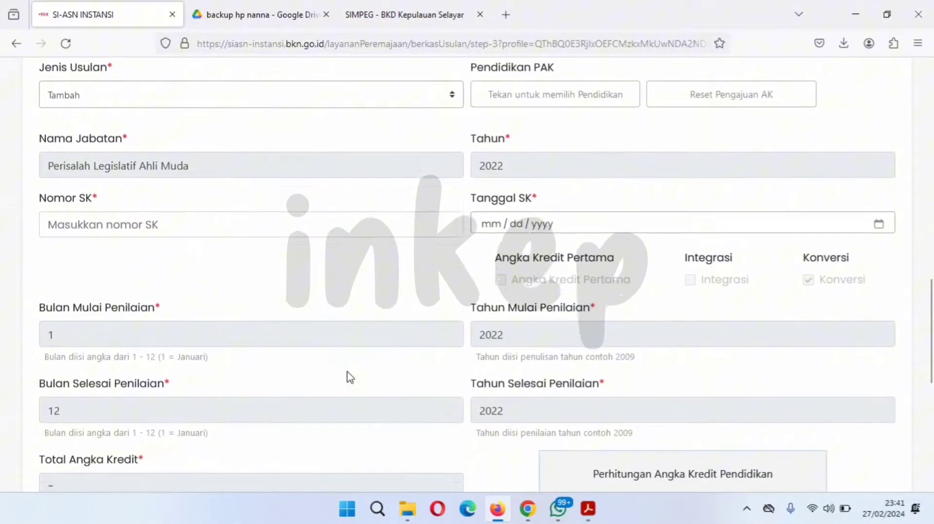
pyautogui.scroll(-3, 350, 378)
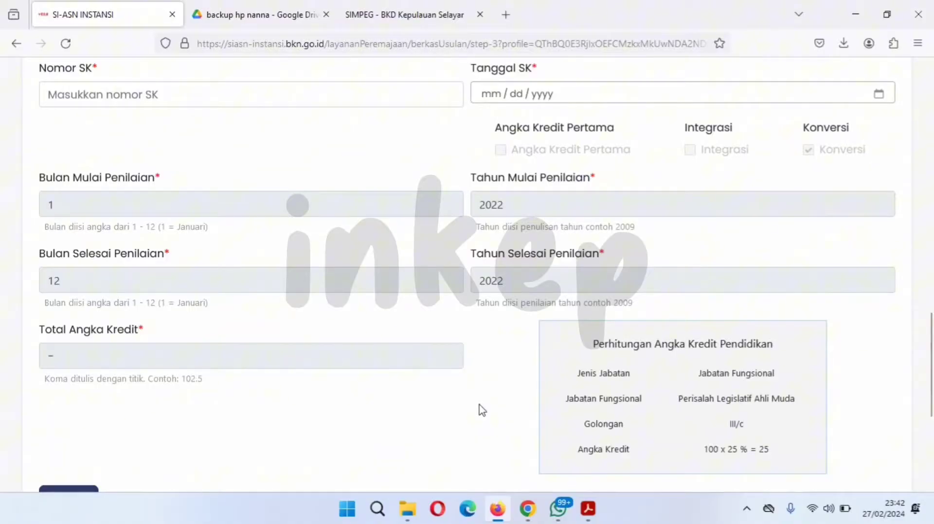
# Paste the decree number from the scanned PAK letter into Nomor SK.
pyautogui.scroll(2, 481, 410)
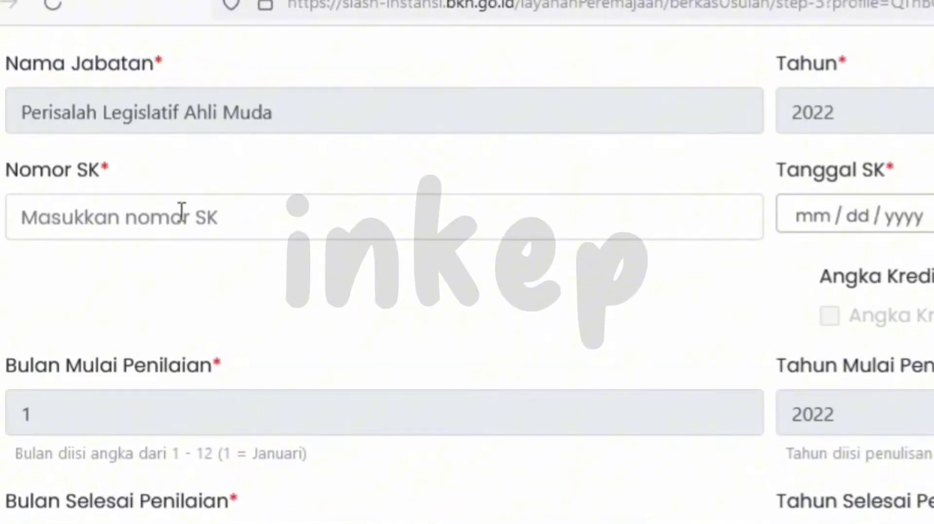
pyautogui.click(84, 217)
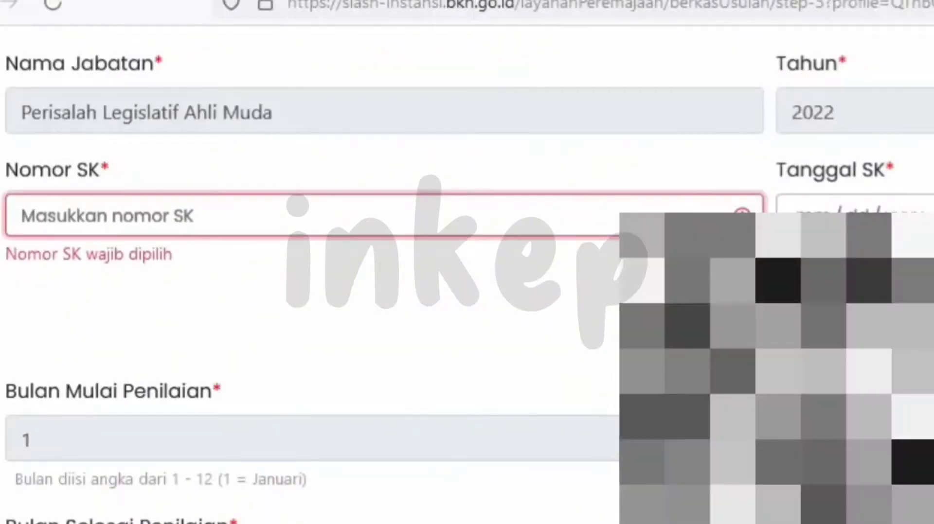
pyautogui.hotkey('ctrl', 'v')
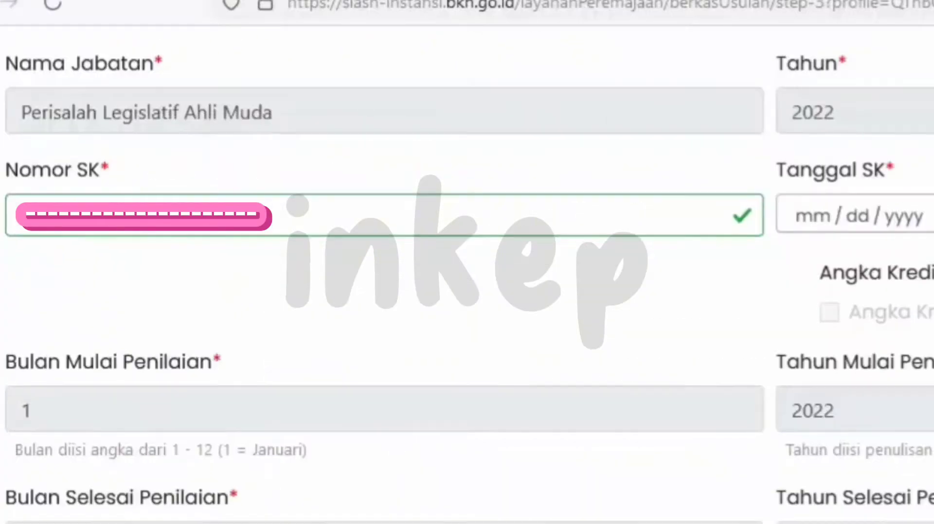
# Fill in the Tanggal SK decree date and save the decree details.
pyautogui.click(821, 218)
pyautogui.hotkey('ctrl', 'v')
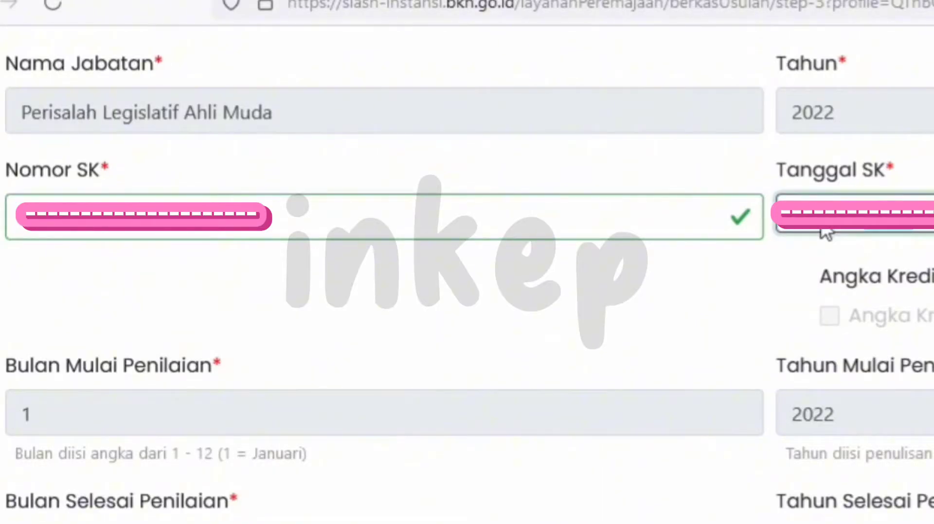
pyautogui.click(687, 317)
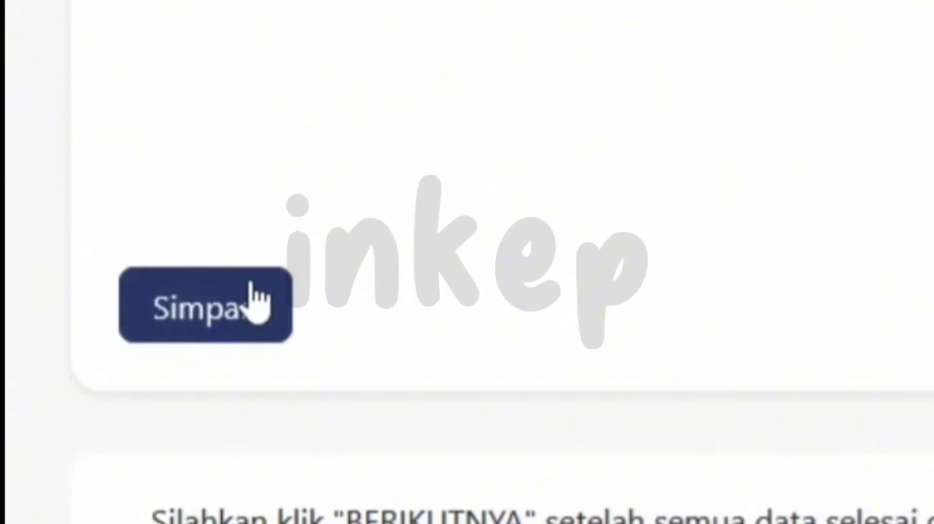
pyautogui.click(267, 309)
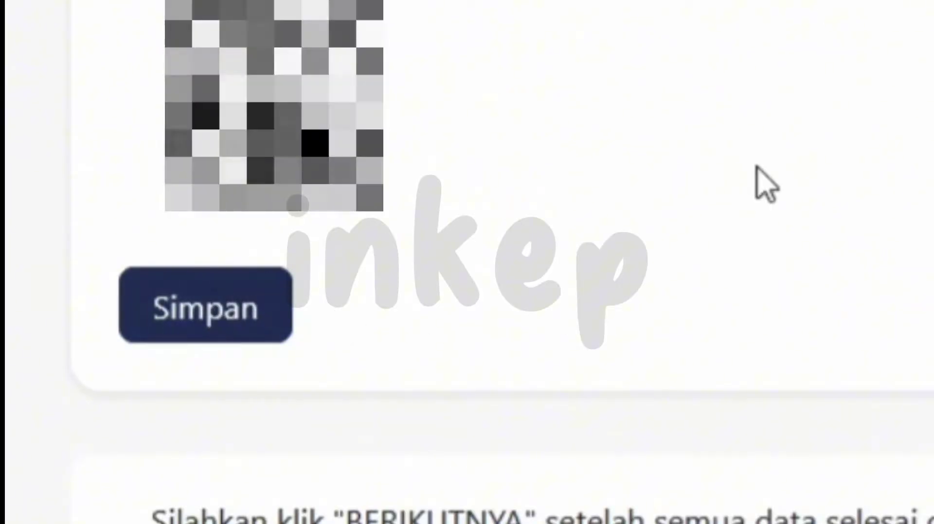
pyautogui.scroll(15, 786, 175)
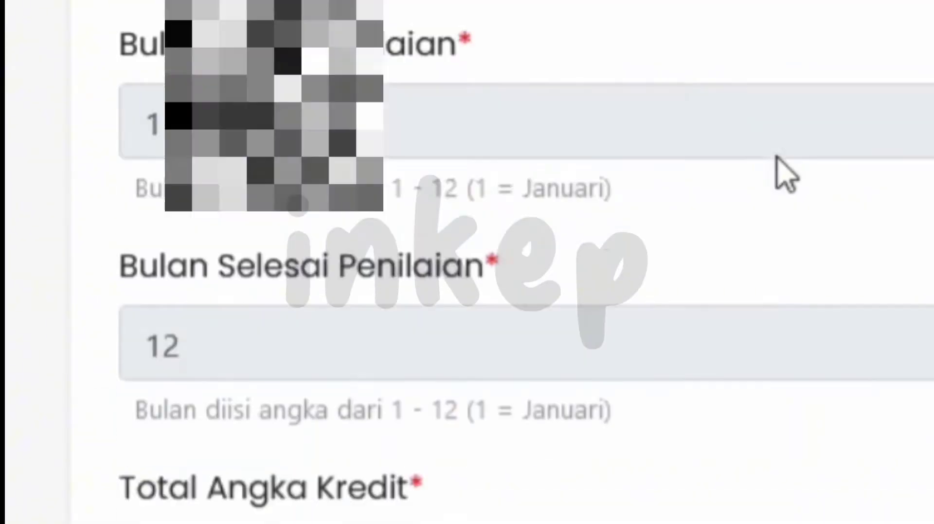
pyautogui.scroll(3, 777, 156)
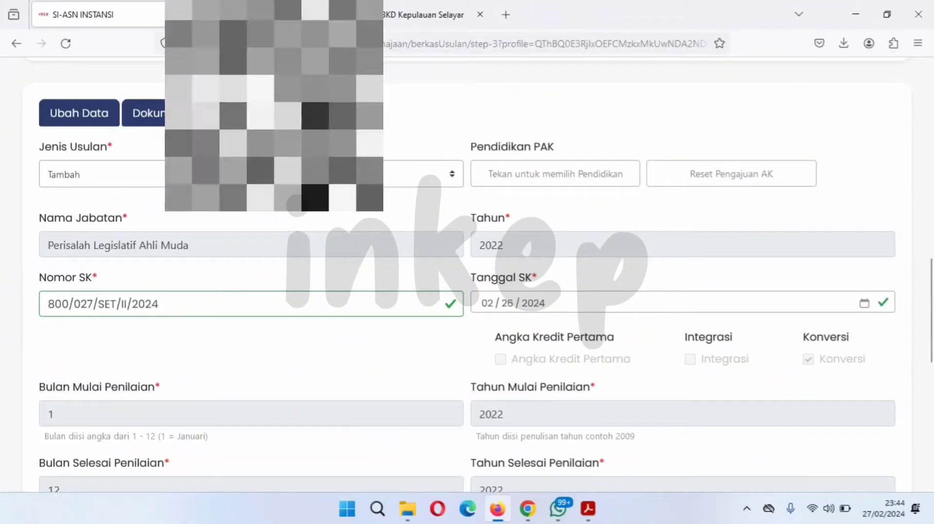
# Attach the PAK PENDIDIKAN PDF from Downloads under Dok PAK/Surat PG/Sertifikat UPKP.
pyautogui.click(202, 122)
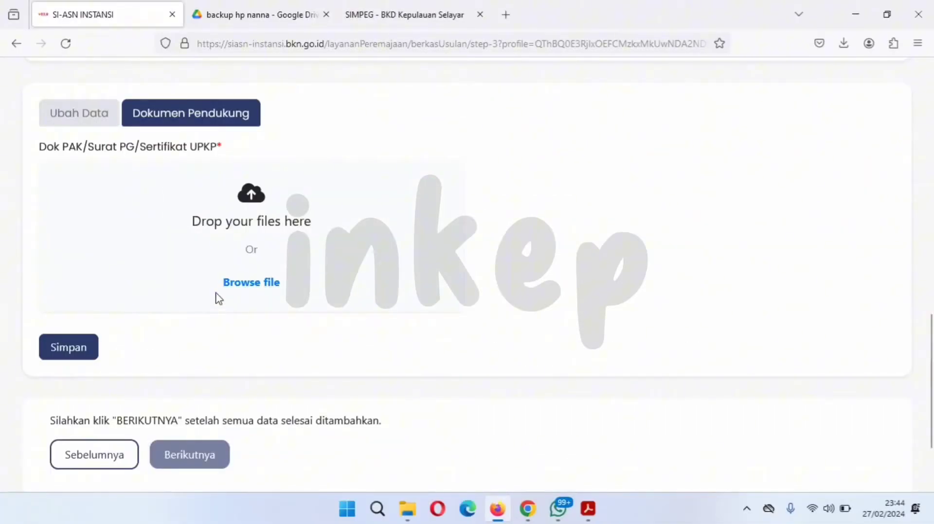
pyautogui.click(252, 286)
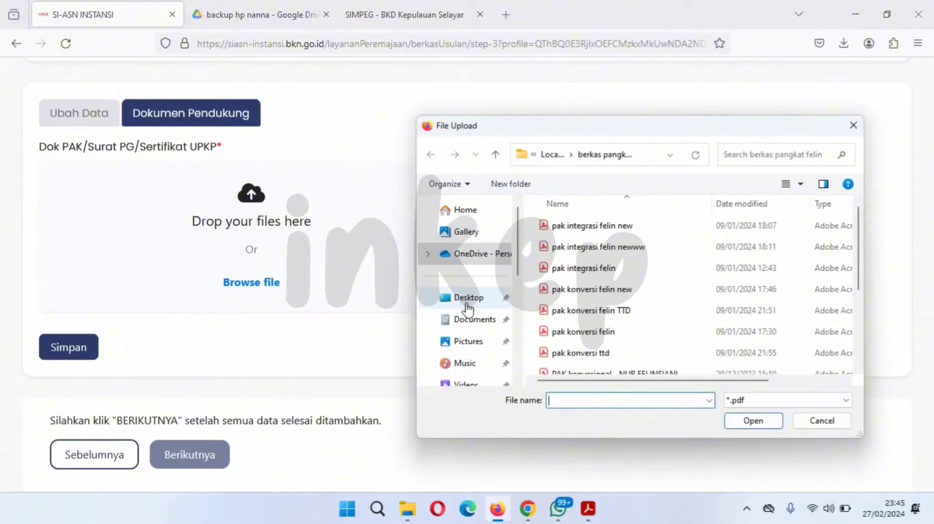
pyautogui.moveTo(519, 267); pyautogui.dragTo(519, 298)
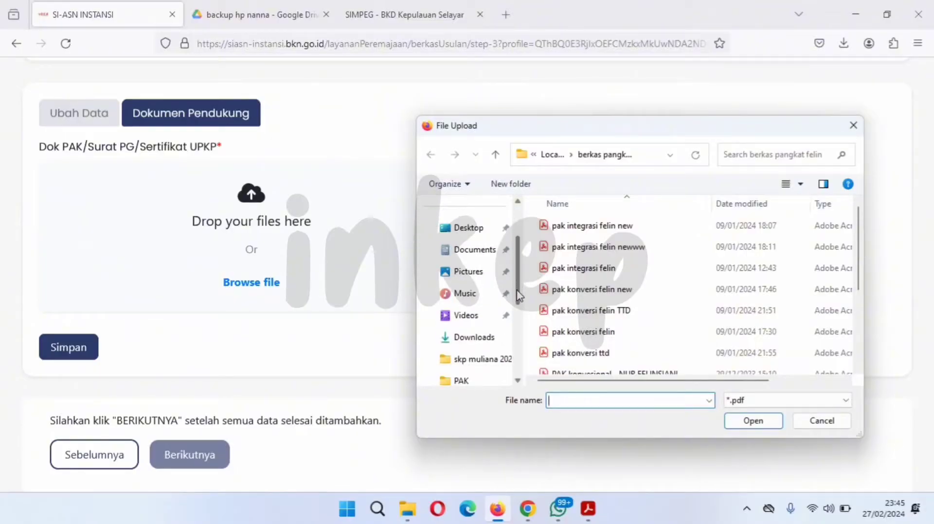
pyautogui.click(485, 337)
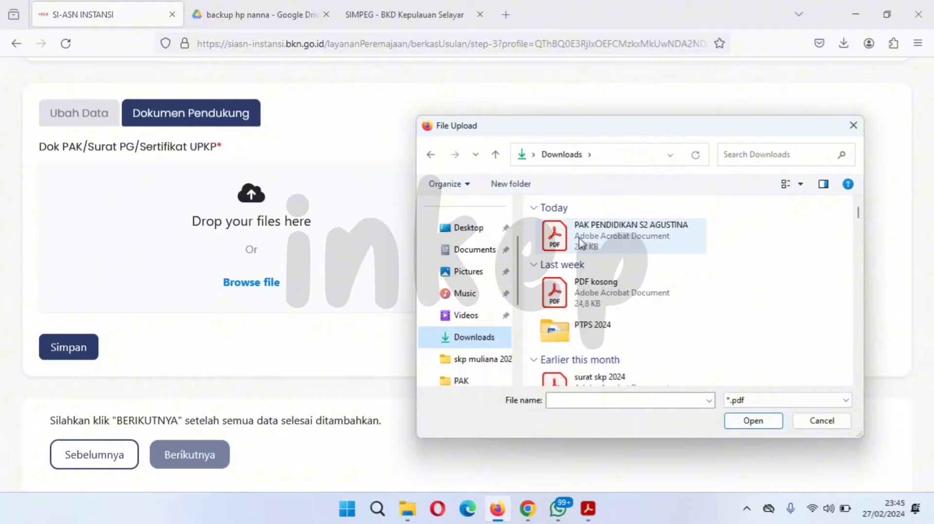
pyautogui.doubleClick(582, 238)
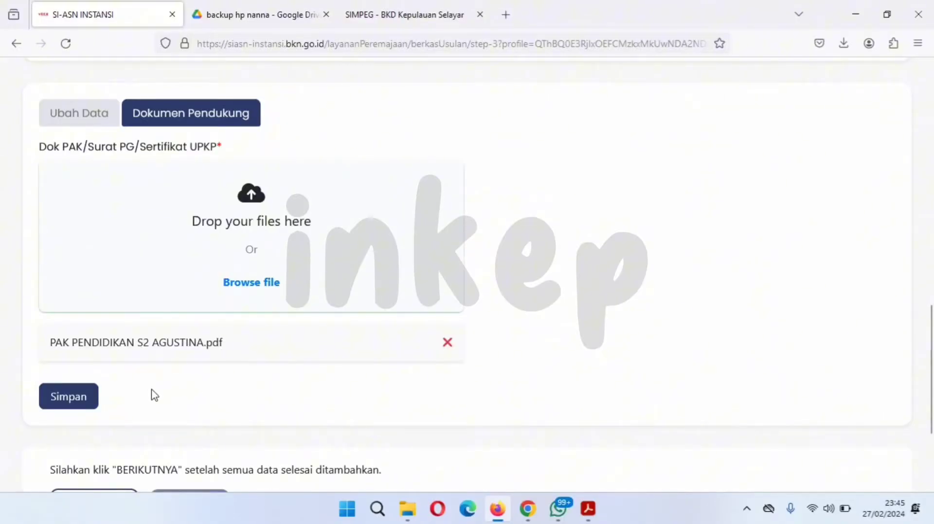
# Save the credit history entry with its document and advance to step 5, Simpan Berkas.
pyautogui.click(69, 396)
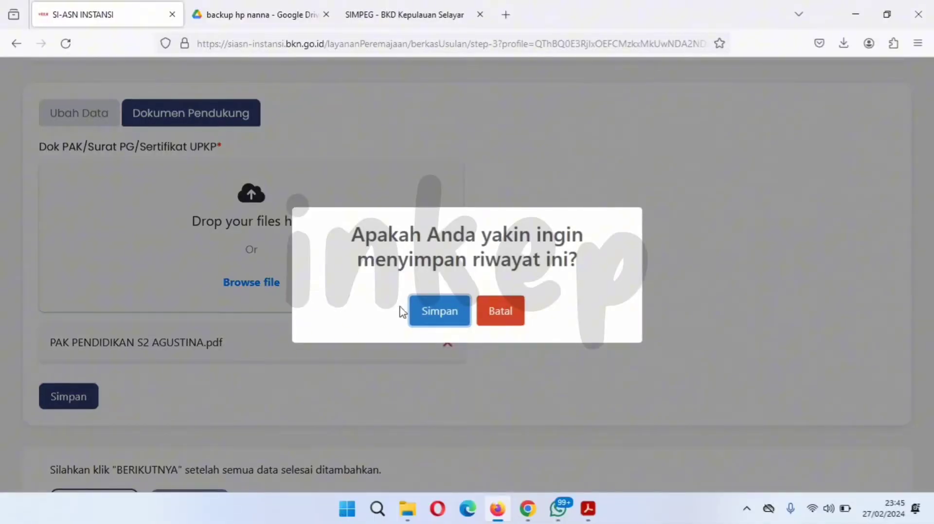
pyautogui.click(449, 311)
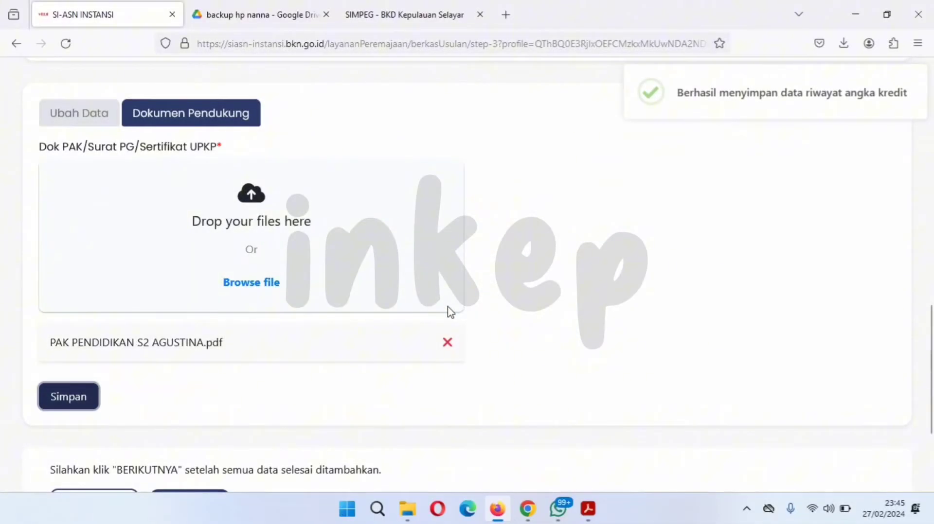
pyautogui.scroll(-1, 289, 411)
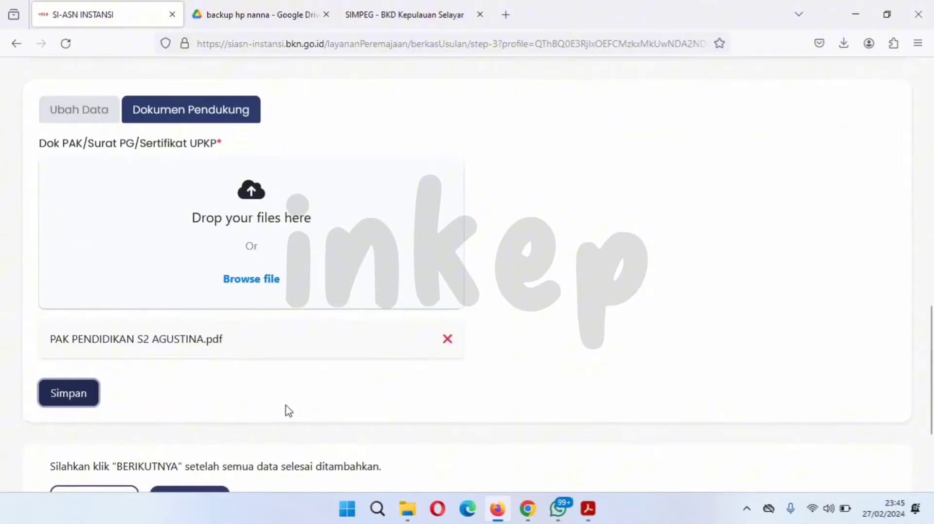
pyautogui.scroll(-2, 288, 411)
pyautogui.click(203, 437)
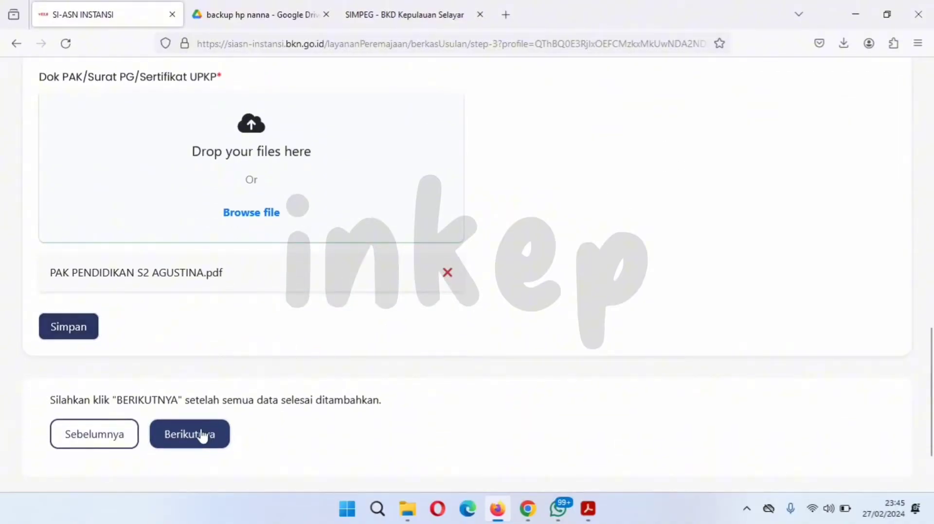
pyautogui.scroll(-6, 204, 434)
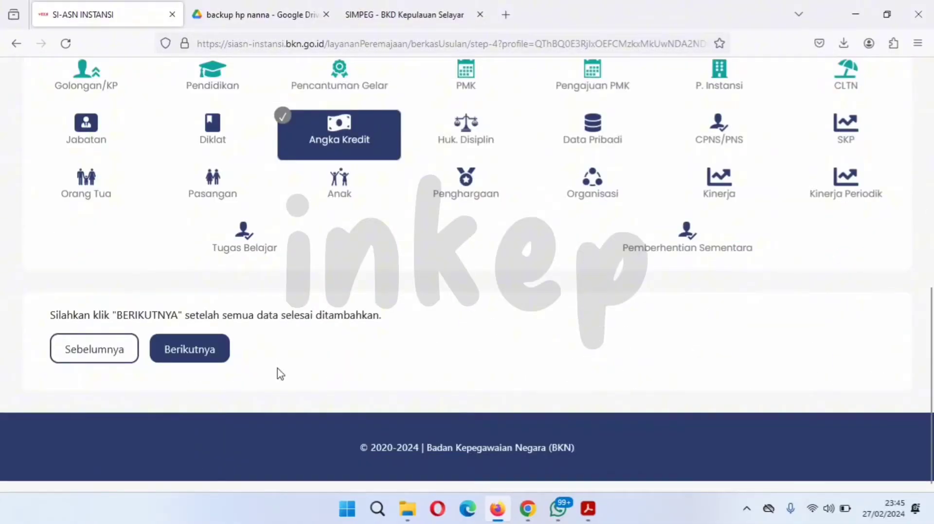
pyautogui.click(212, 360)
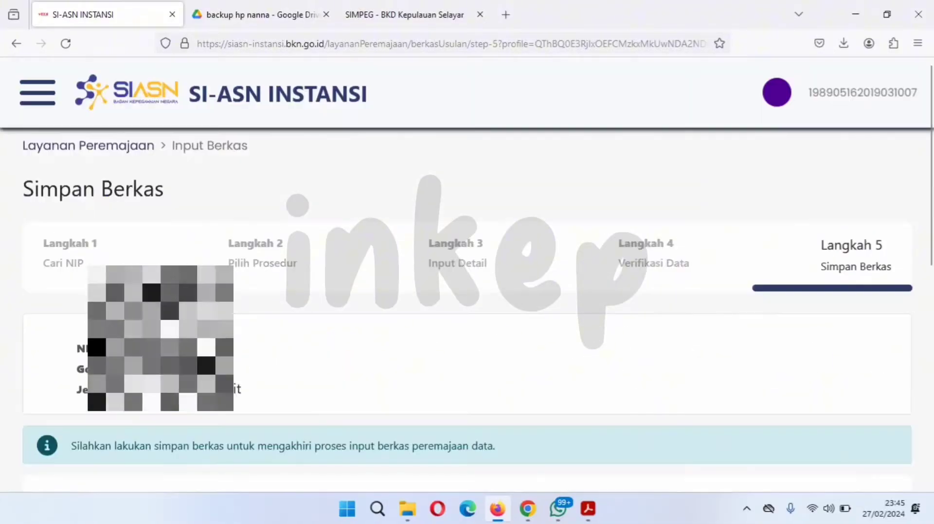
# Save the submission with SIMPAN BERKAS and confirm, sending it for signing approval.
pyautogui.scroll(-4, 211, 354)
pyautogui.scroll(-4, 211, 353)
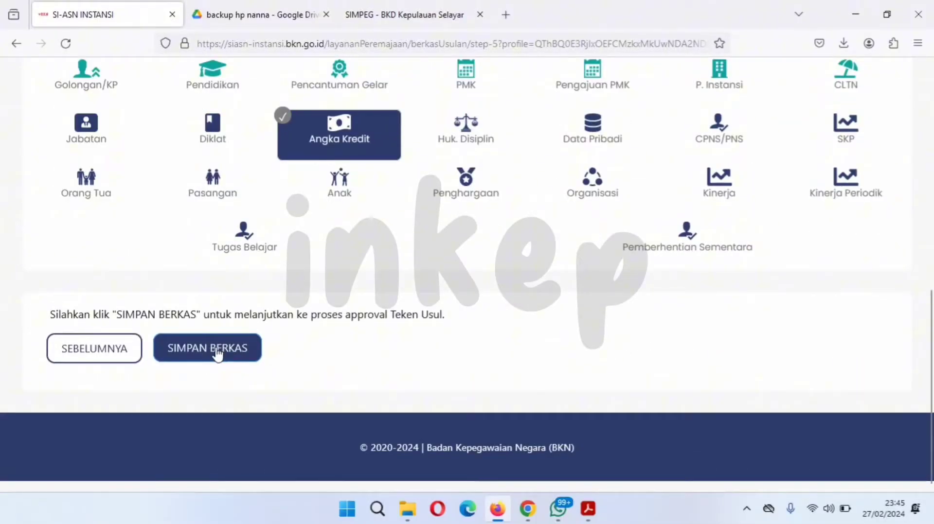
pyautogui.click(218, 354)
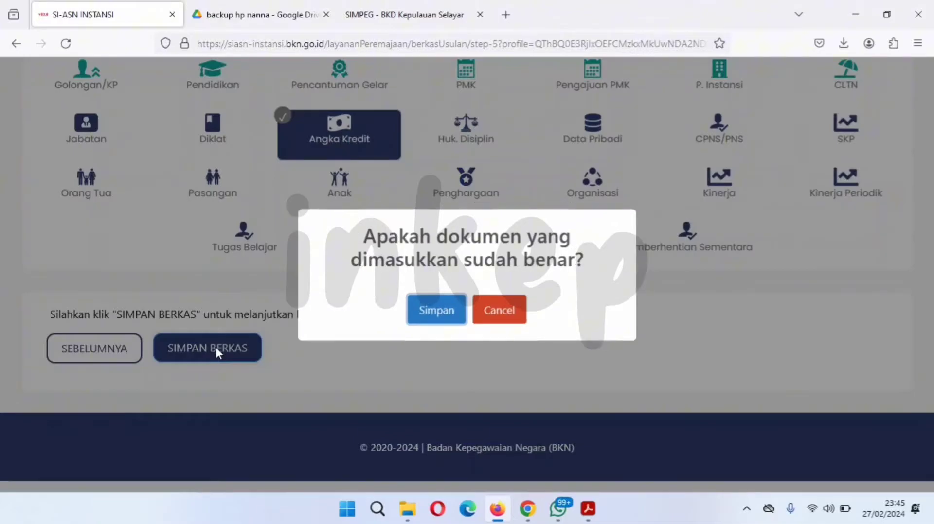
pyautogui.click(447, 312)
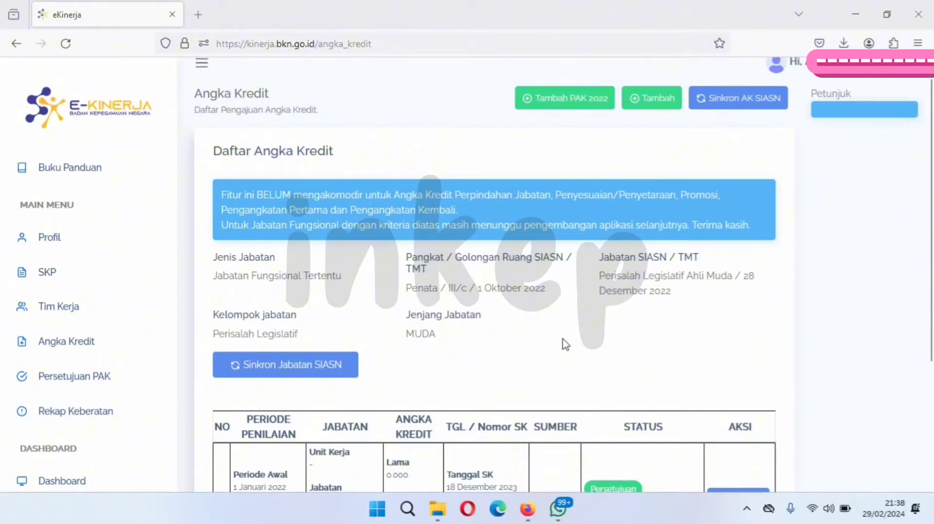
# Sync the credit points from SIASN on the Angka Kredit page.
pyautogui.scroll(-3, 535, 330)
pyautogui.scroll(-2, 259, 330)
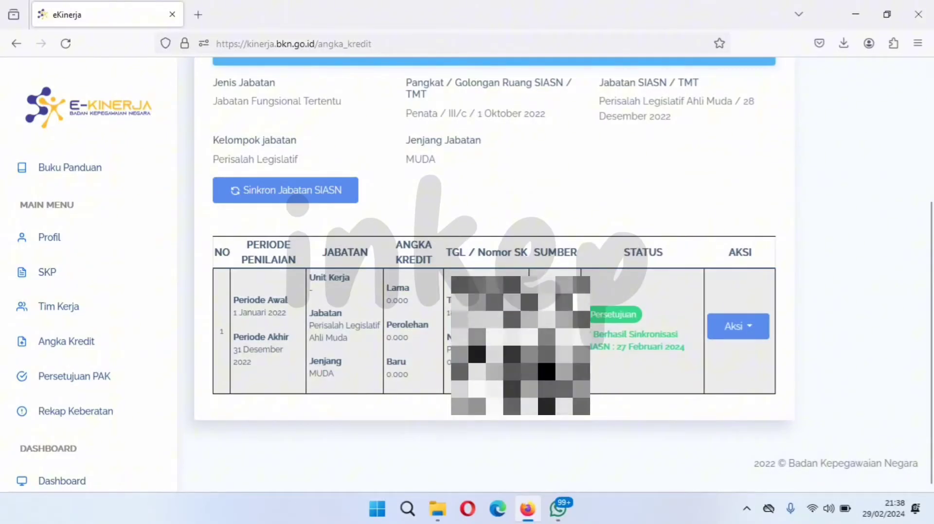
pyautogui.scroll(5, 548, 326)
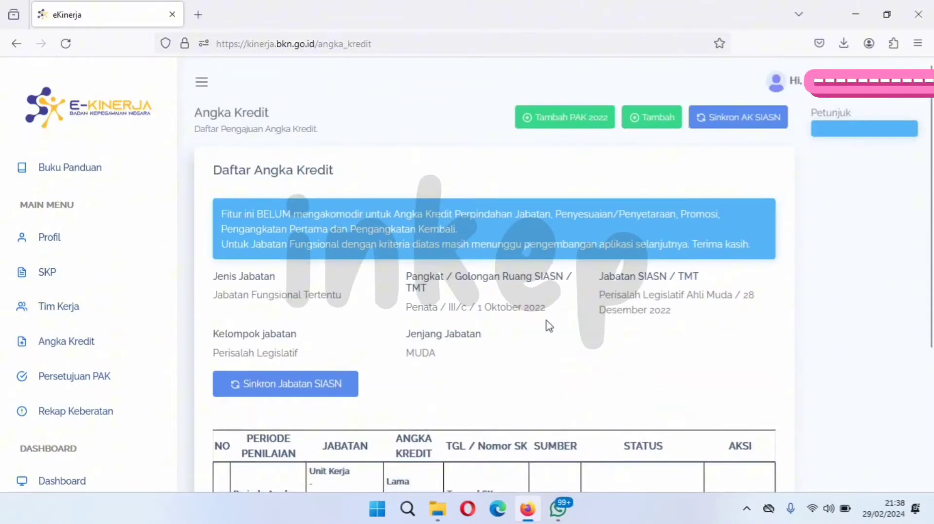
pyautogui.click(729, 127)
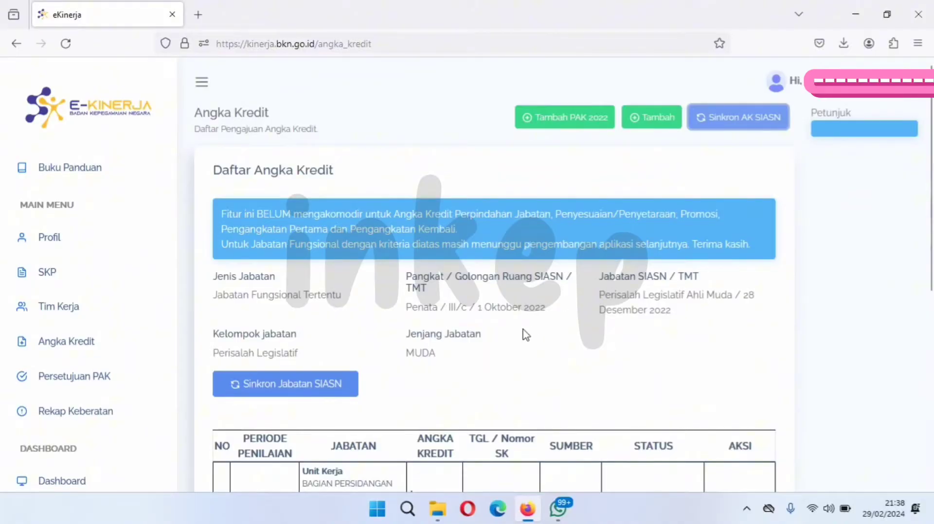
# Verify the new 25.000 SIASN education credit row alongside the KINERJA (INTEGRASI) row.
pyautogui.scroll(-7, 523, 335)
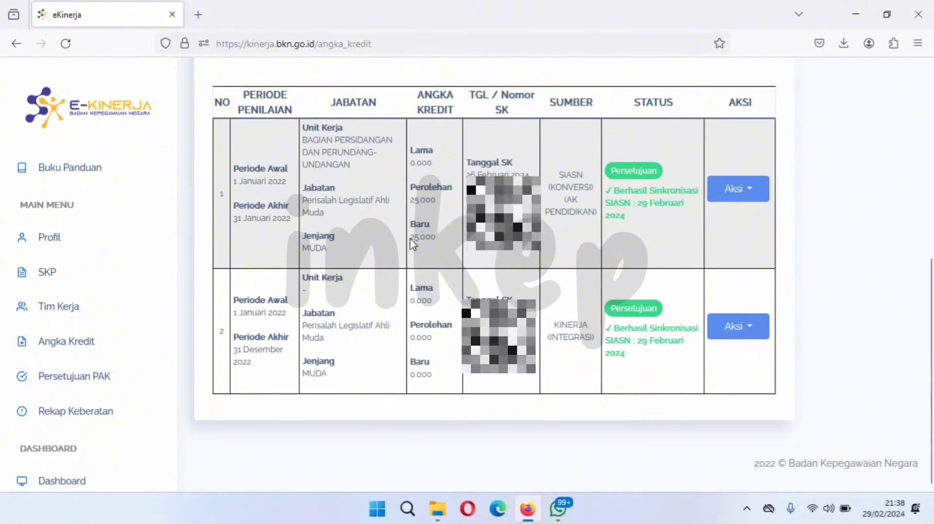
pyautogui.moveTo(410, 239); pyautogui.dragTo(431, 239)
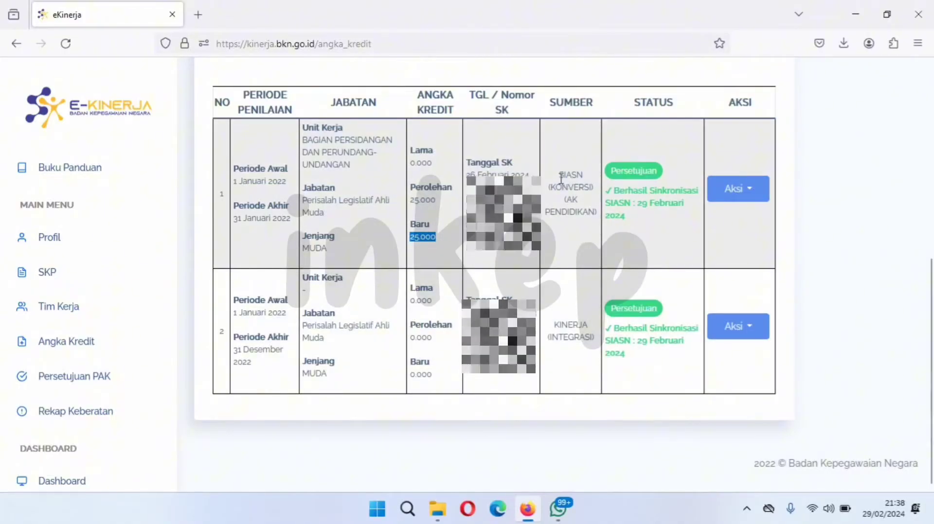
pyautogui.moveTo(558, 175); pyautogui.dragTo(598, 217)
pyautogui.moveTo(553, 327); pyautogui.dragTo(599, 352)
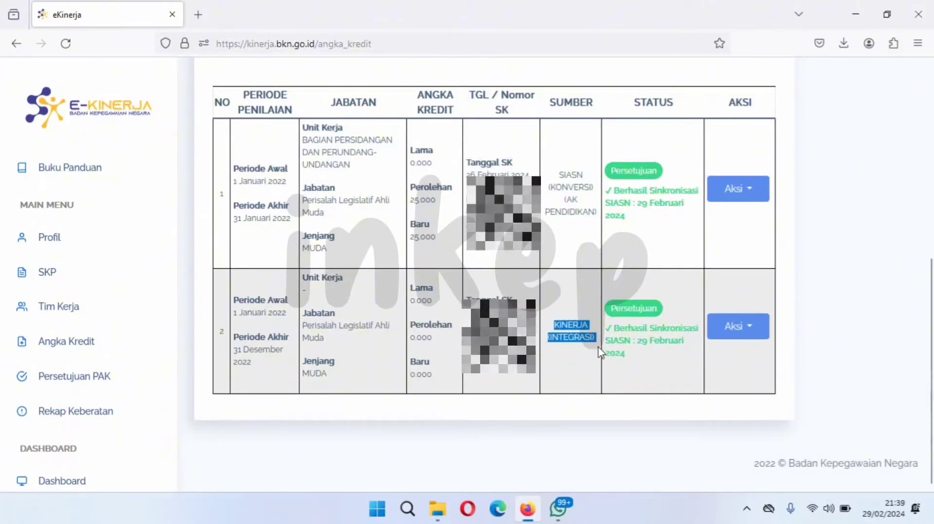
pyautogui.click(577, 364)
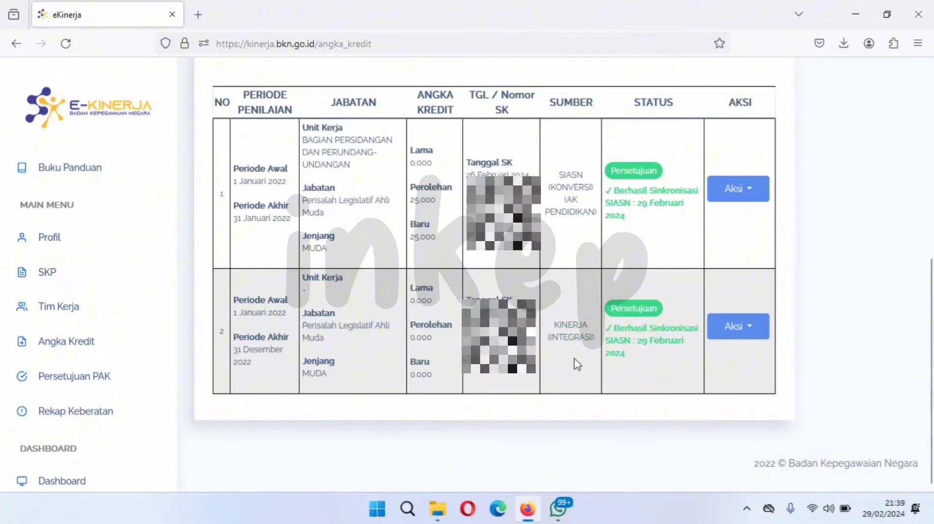
pyautogui.scroll(5, 577, 363)
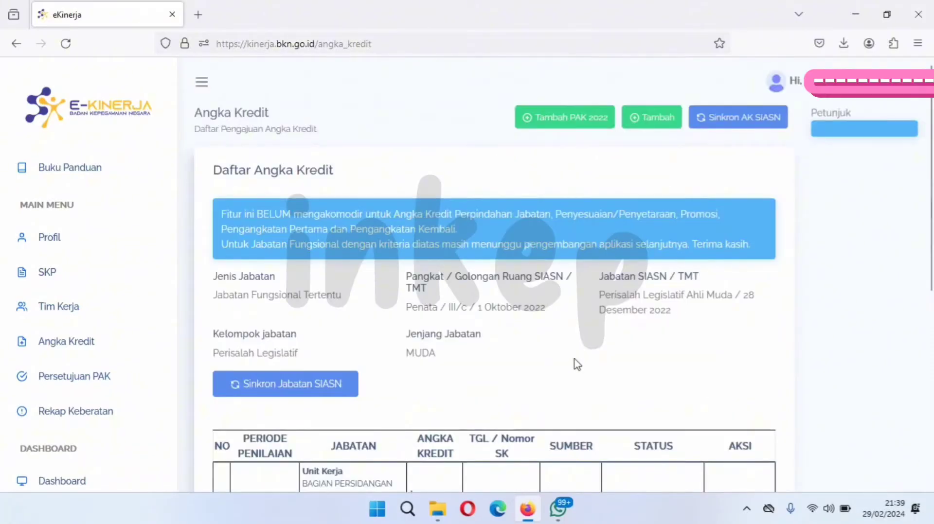
# Start a new PAK with the year set to 2023.
pyautogui.click(652, 127)
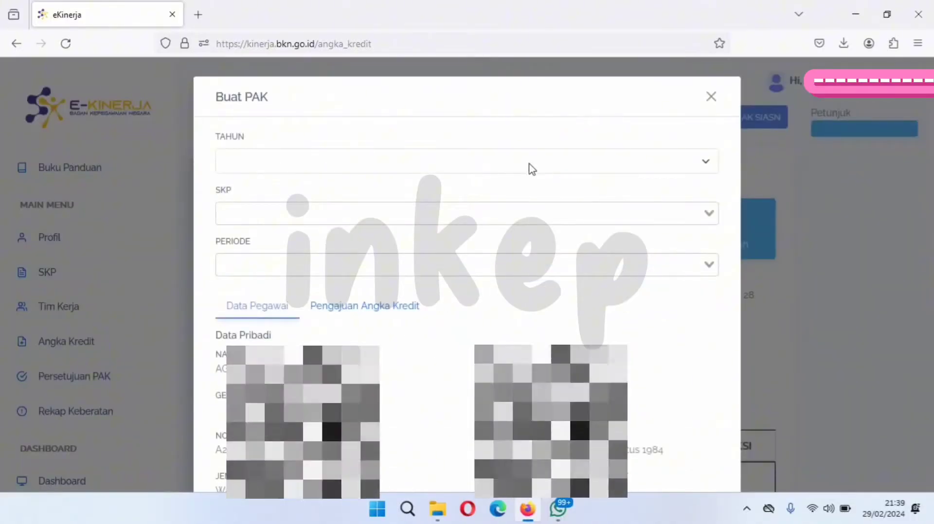
pyautogui.click(472, 163)
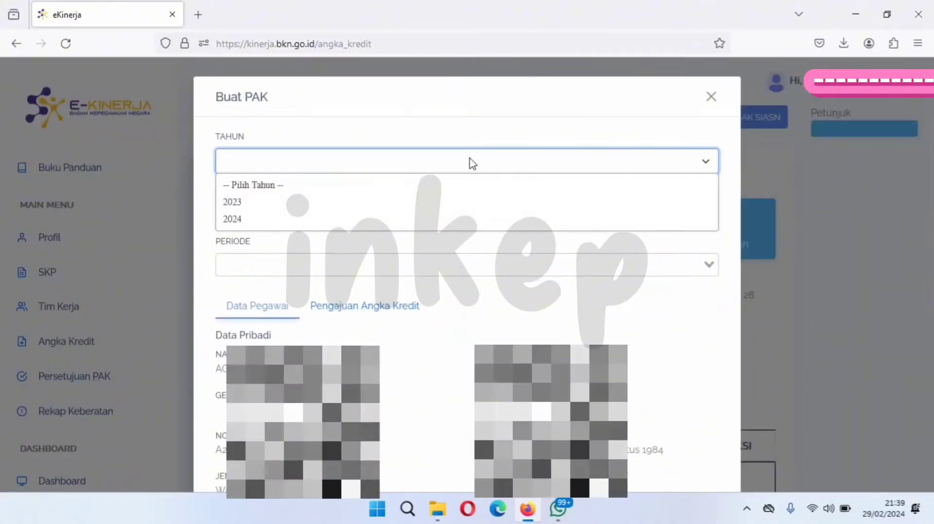
pyautogui.click(325, 209)
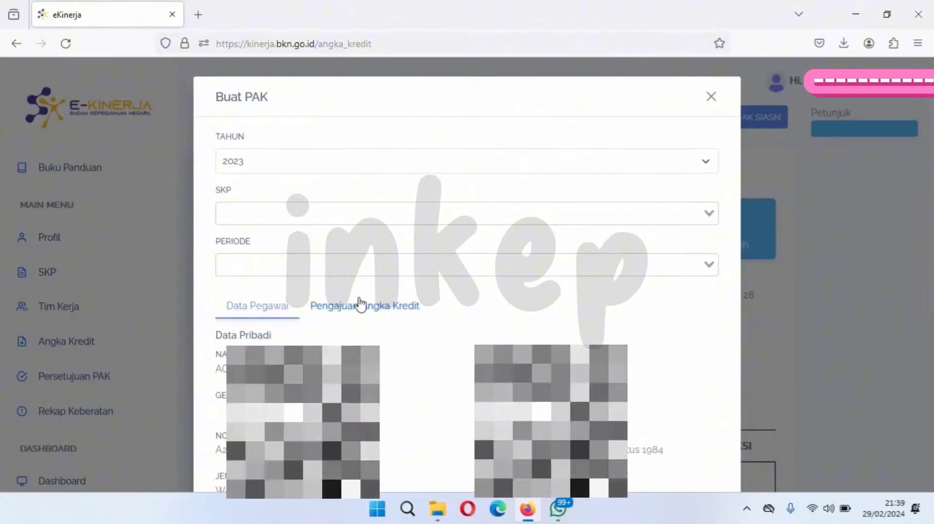
# Choose the 2023 Perisalah Legislatif Ahli Muda SKP and the final Baik-rated period.
pyautogui.click(359, 305)
pyautogui.click(257, 214)
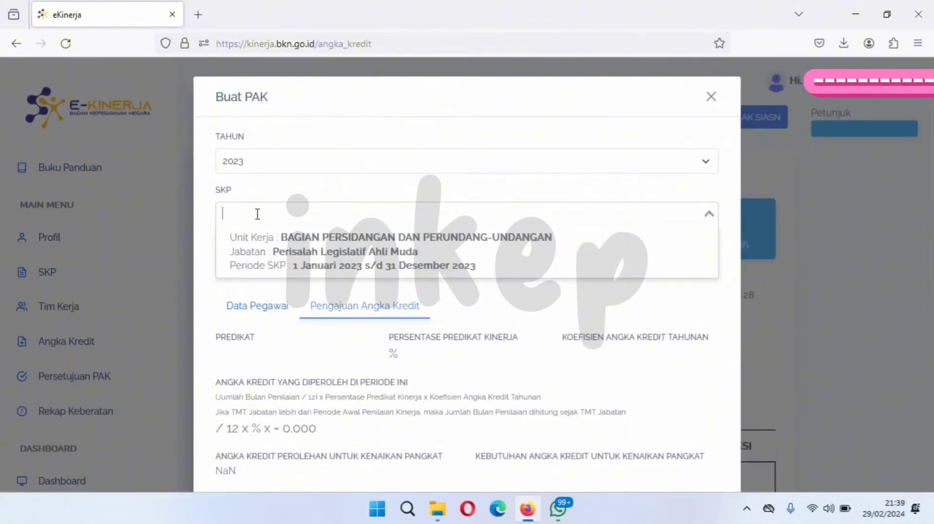
pyautogui.click(321, 256)
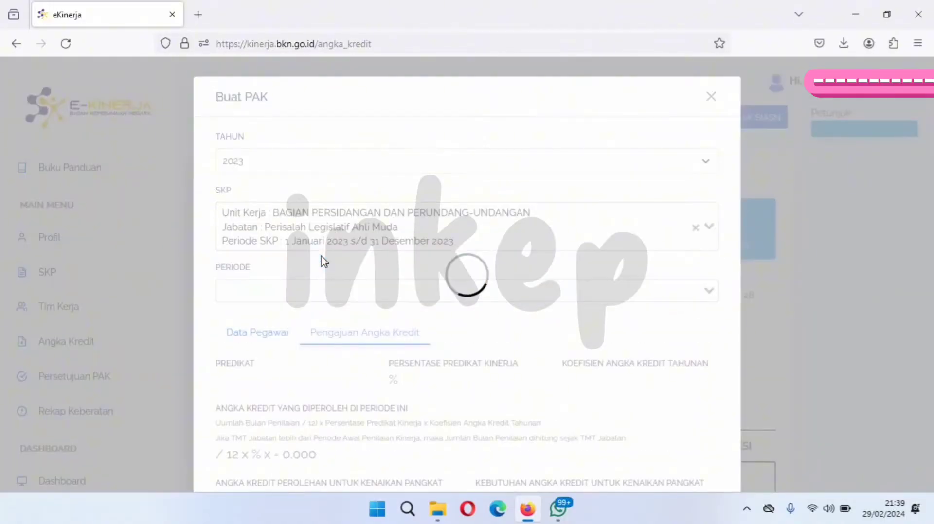
pyautogui.click(370, 293)
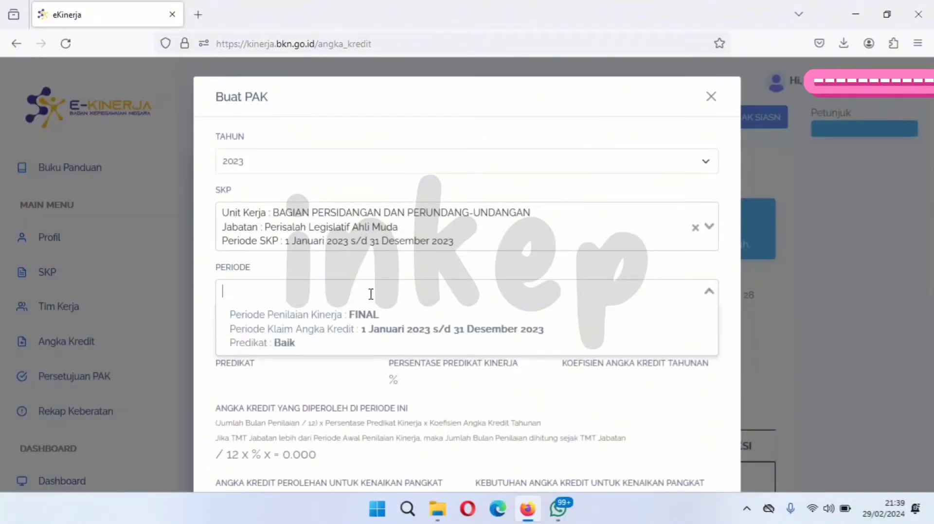
pyautogui.click(335, 319)
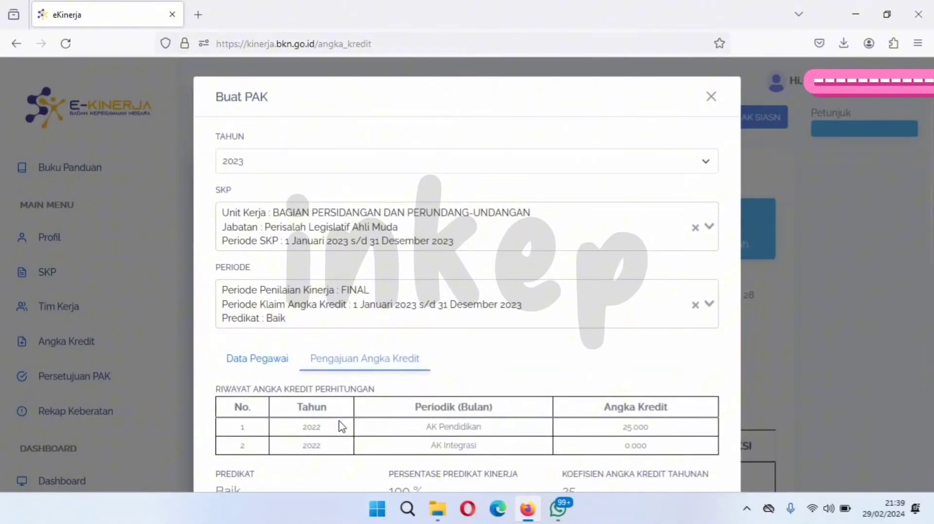
pyautogui.scroll(-4, 341, 426)
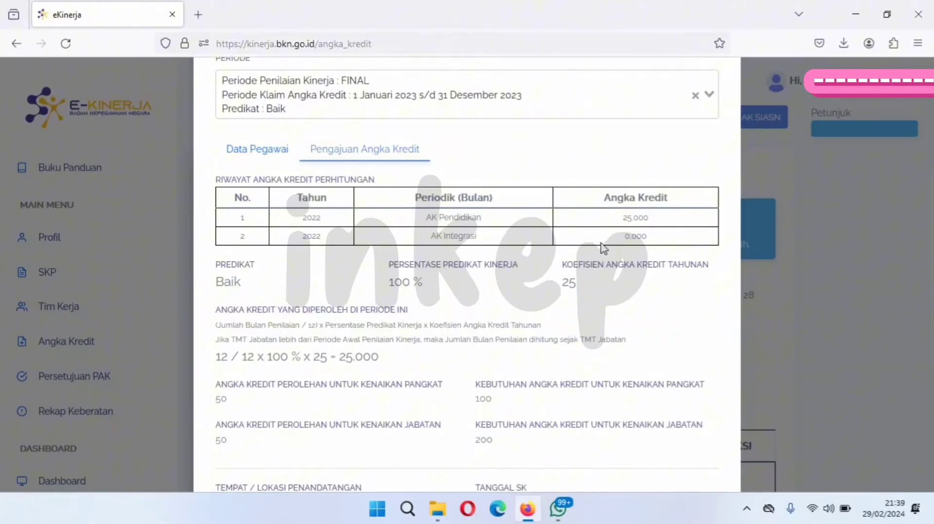
# Enter Kepulauan Selayar as the signing location and dismiss the Firefox History menu.
pyautogui.scroll(-2, 401, 283)
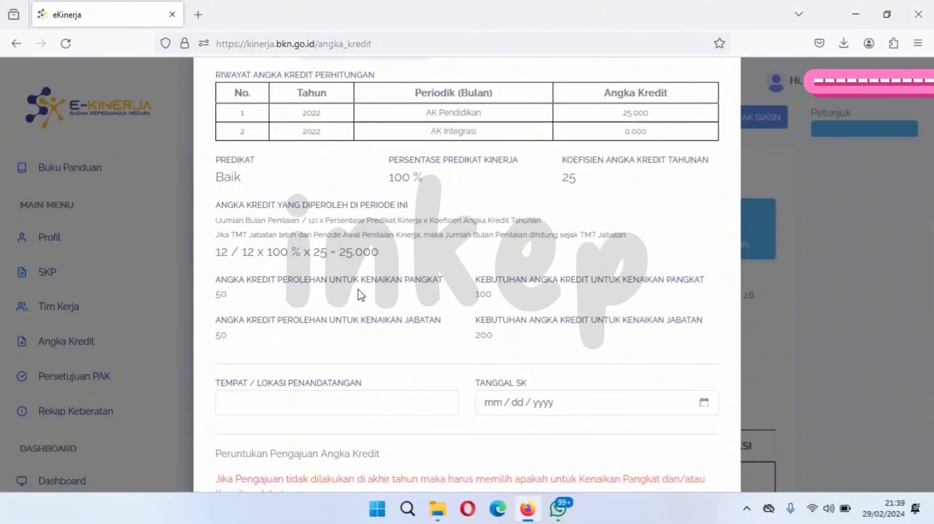
pyautogui.click(239, 403)
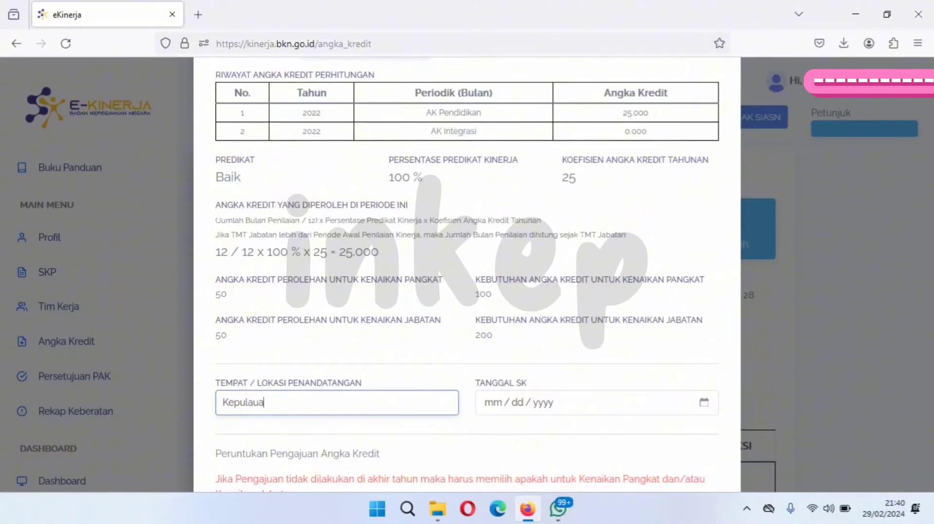
pyautogui.press('alt')
pyautogui.press('h')
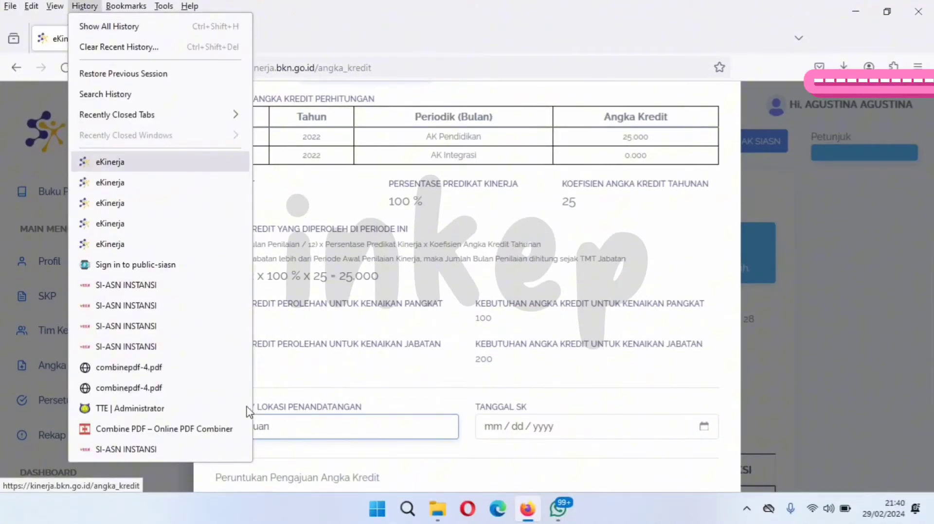
pyautogui.press('Escape')
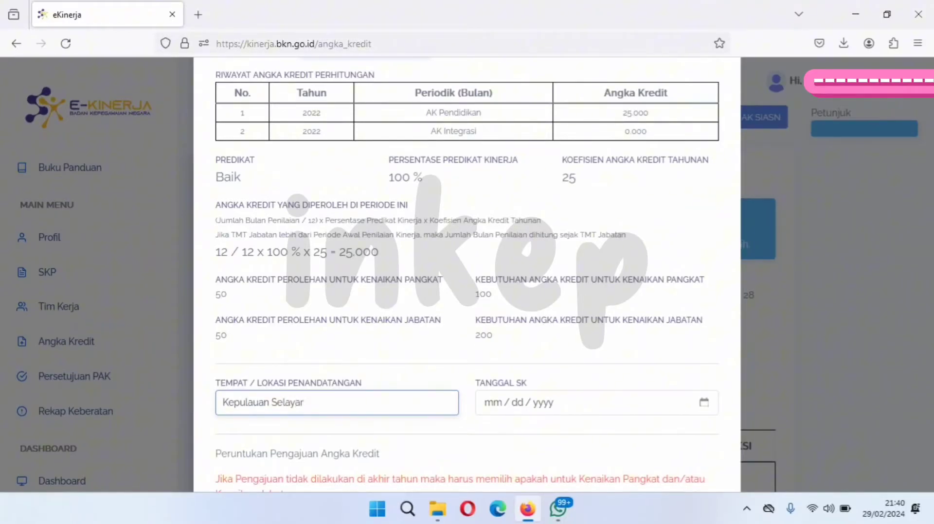
# Set the Tanggal SK decree date to 2 January 2024.
pyautogui.click(703, 404)
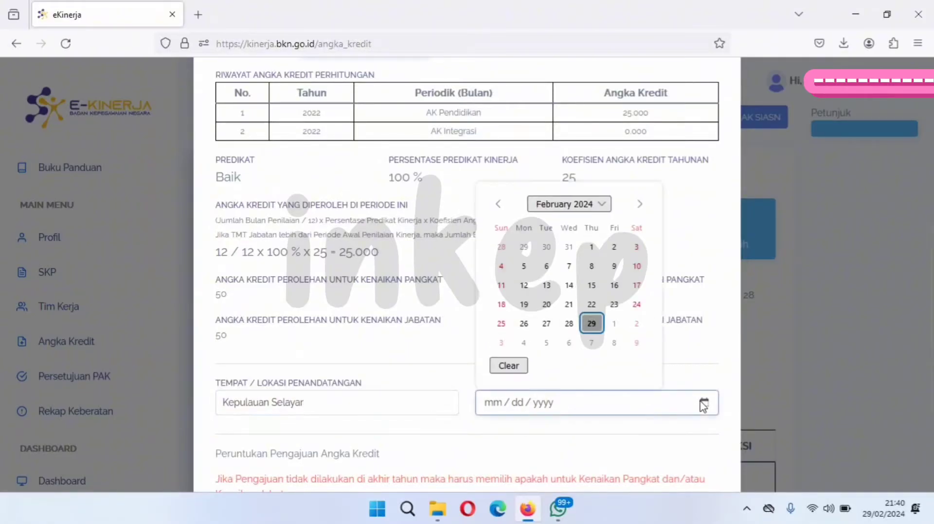
pyautogui.click(498, 203)
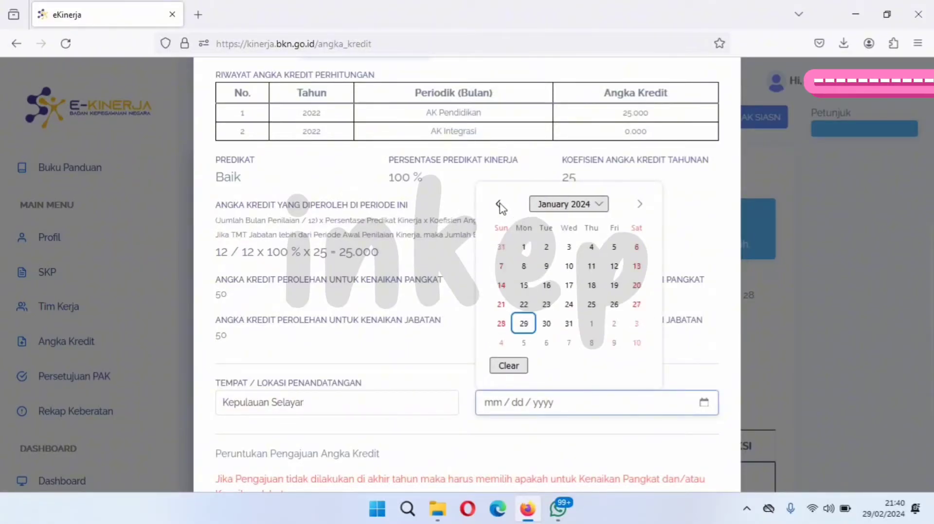
pyautogui.click(546, 246)
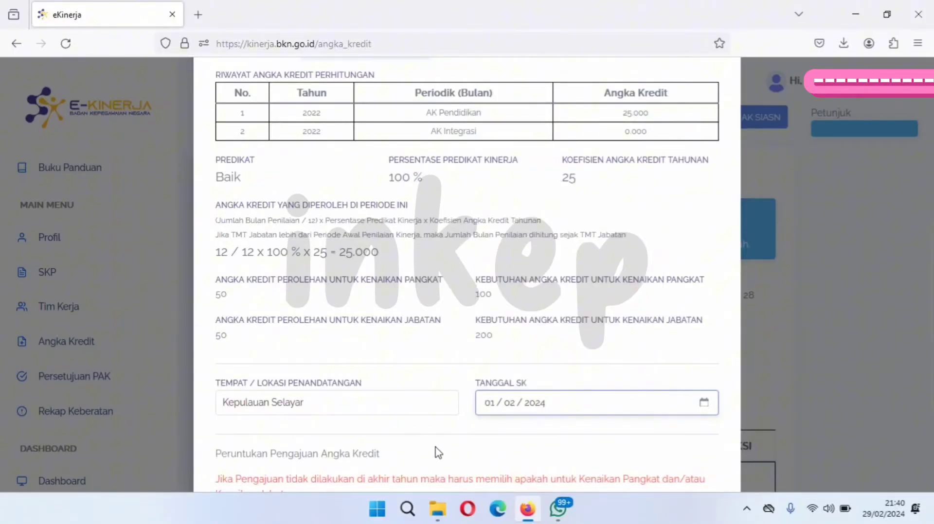
pyautogui.click(436, 454)
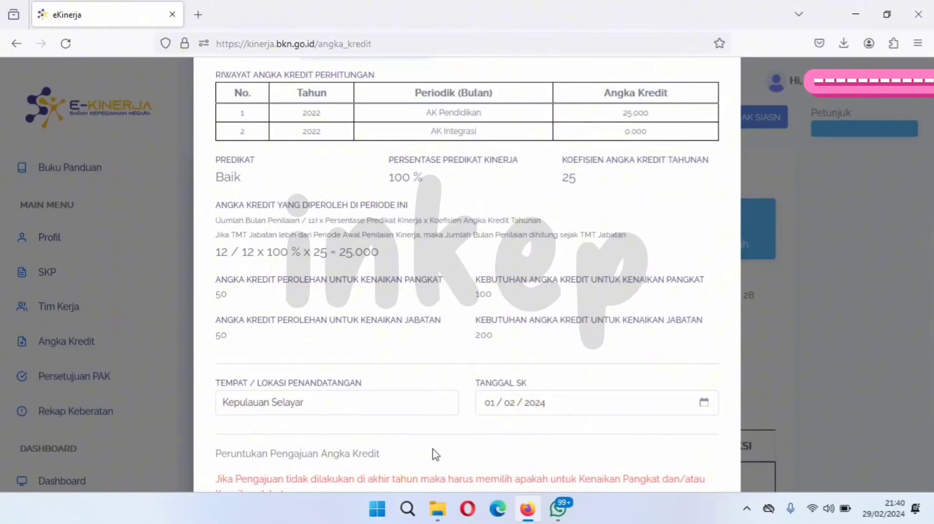
pyautogui.scroll(-3, 435, 455)
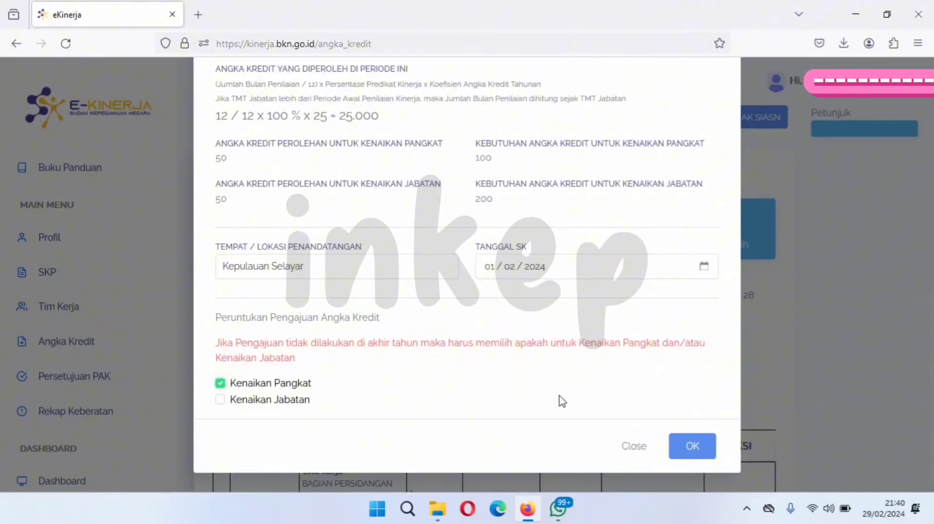
# Submit the 2023 credit form, dismiss the insufficient-promotion-credit warning, and check the required 100 credits.
pyautogui.click(690, 446)
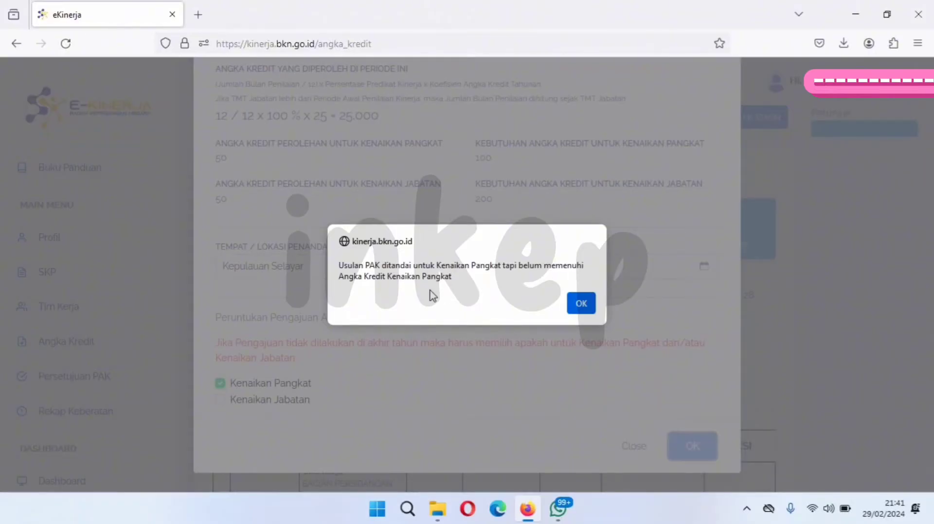
pyautogui.click(579, 303)
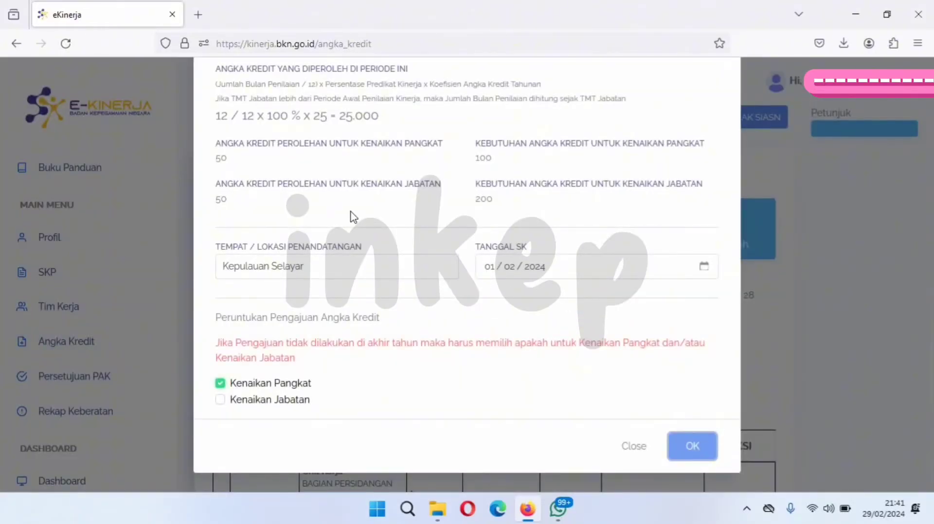
pyautogui.scroll(3, 350, 217)
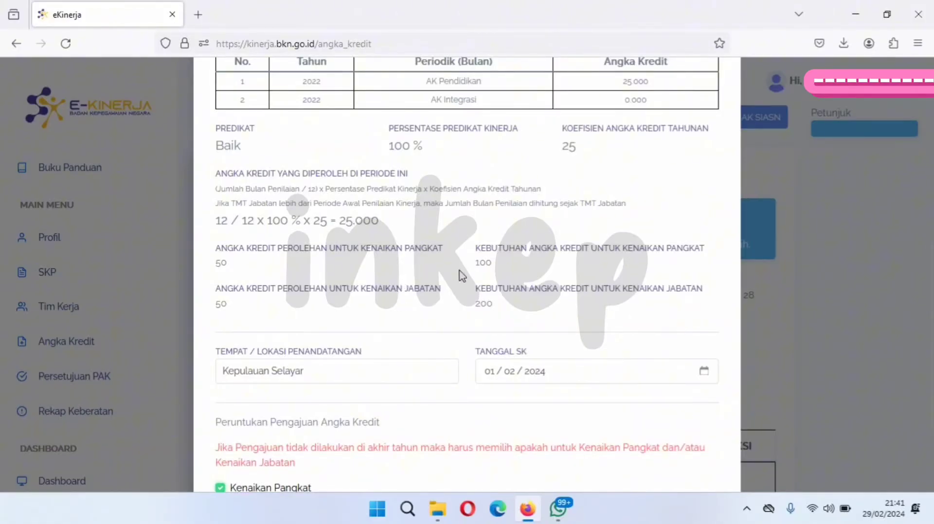
pyautogui.moveTo(476, 263); pyautogui.dragTo(496, 265)
pyautogui.click(473, 265)
# Untick Kenaikan Pangkat and resubmit the 2023 credit form.
pyautogui.scroll(1, 442, 289)
pyautogui.scroll(-4, 442, 289)
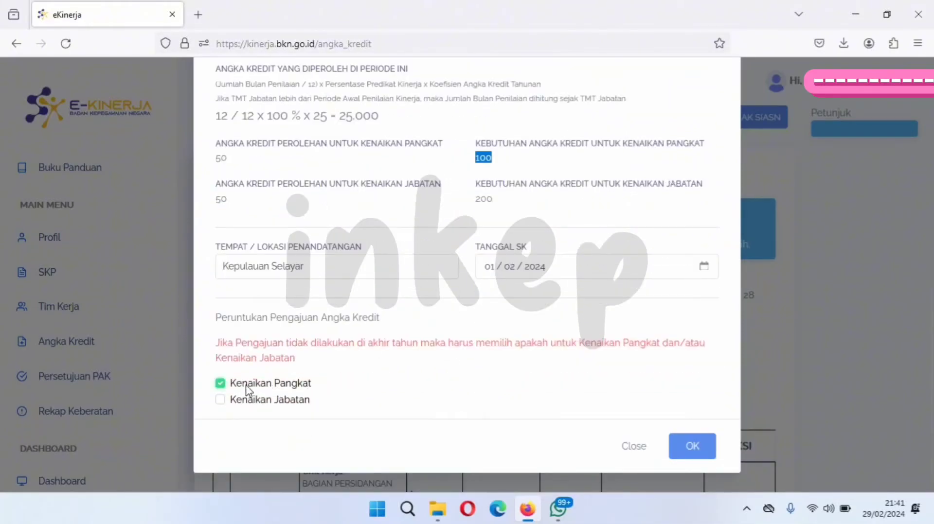
pyautogui.click(220, 383)
pyautogui.click(699, 449)
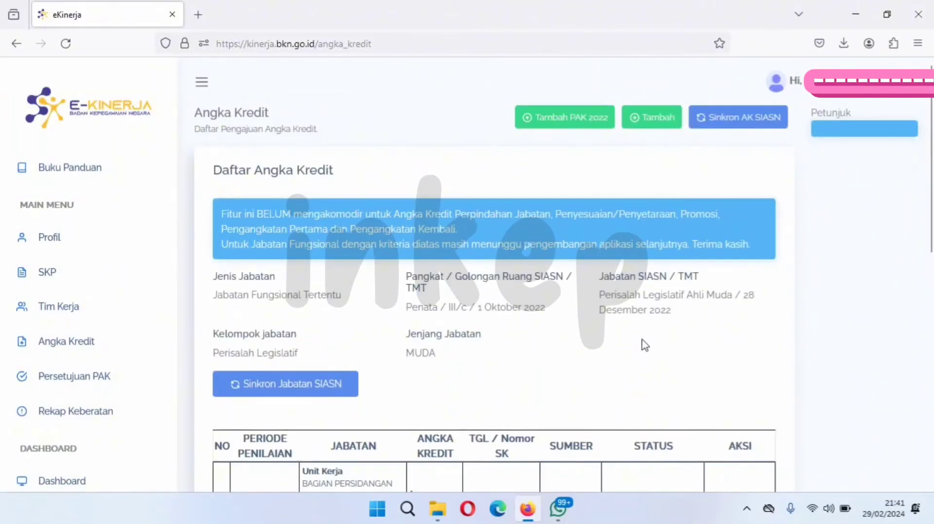
# Generate the PAK preview for the 2023 Draft row (25.000 credits, total 50.000) via Buat Preview PAK.
pyautogui.scroll(-10, 645, 345)
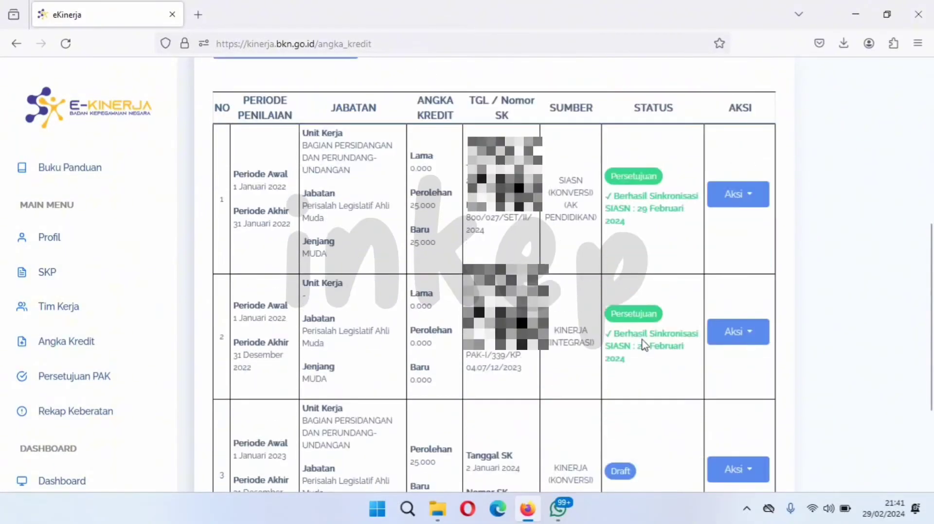
pyautogui.scroll(2, 644, 345)
pyautogui.scroll(1, 643, 345)
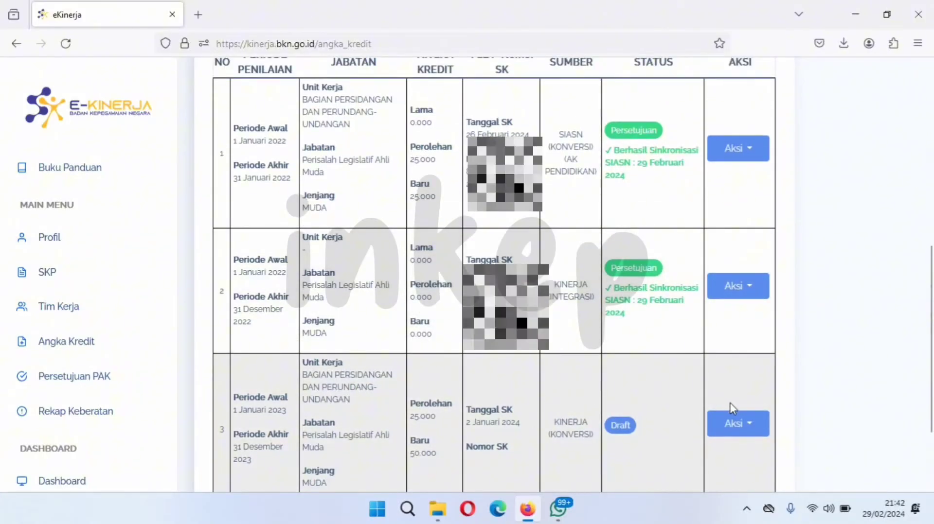
pyautogui.click(734, 437)
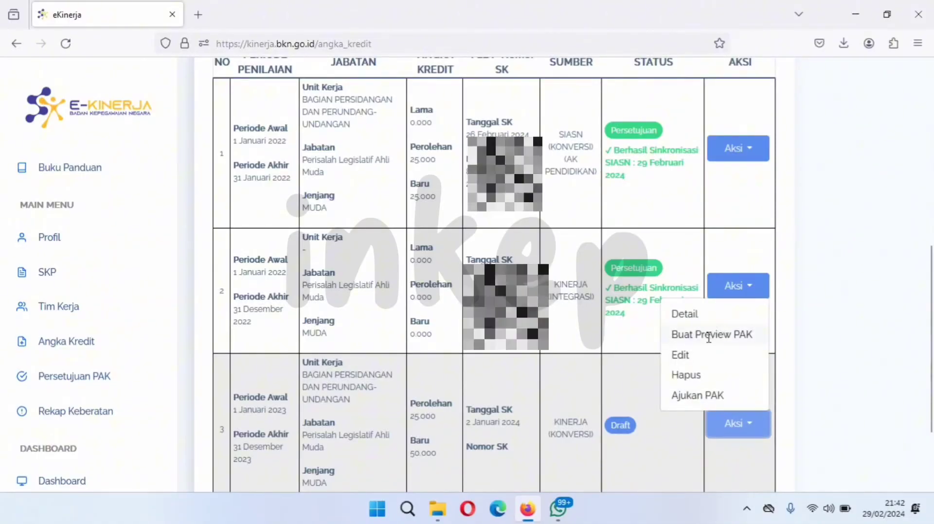
pyautogui.click(709, 336)
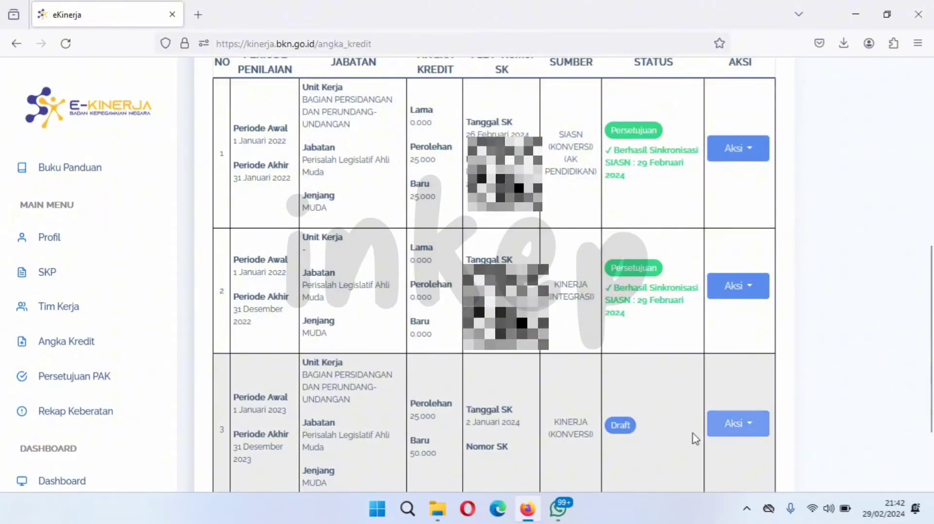
pyautogui.click(738, 430)
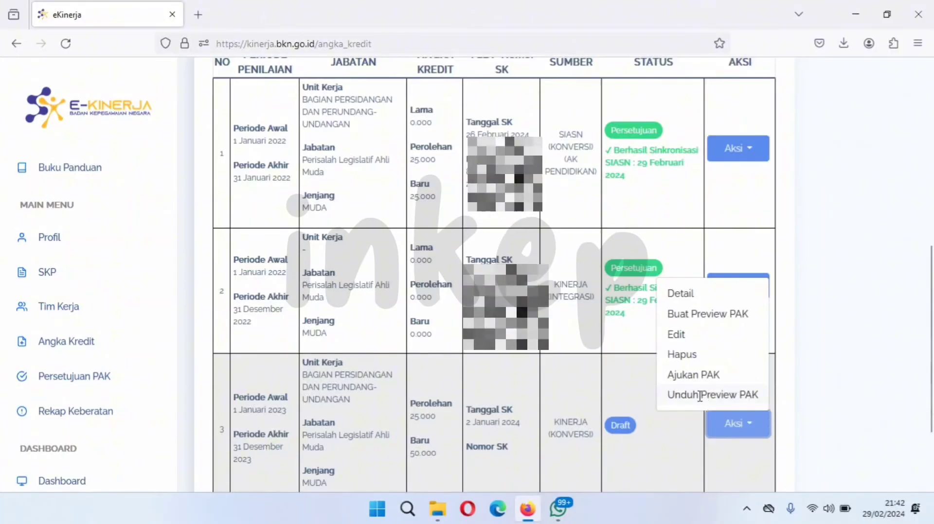
# Download the PAK preview and review the 3-page PDF converting the Baik rating into 25 credits.
pyautogui.click(699, 395)
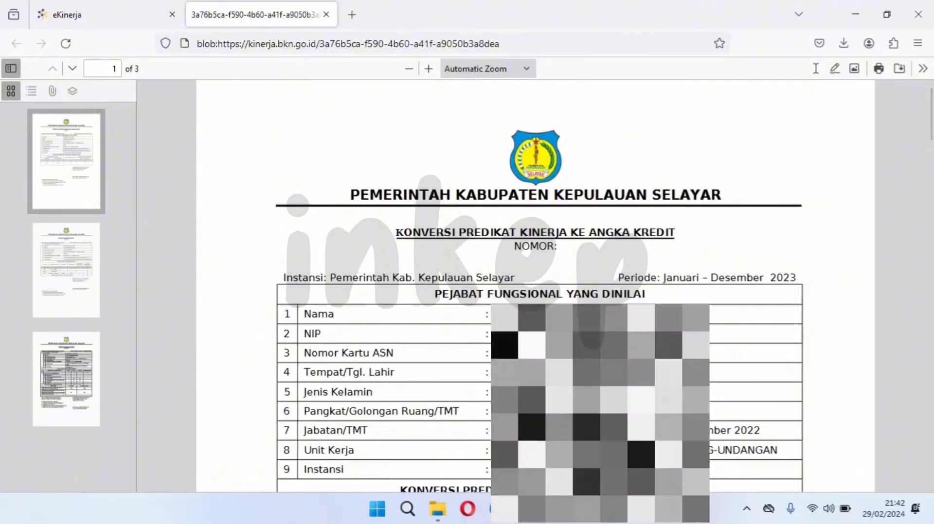
pyautogui.scroll(-8, 535, 287)
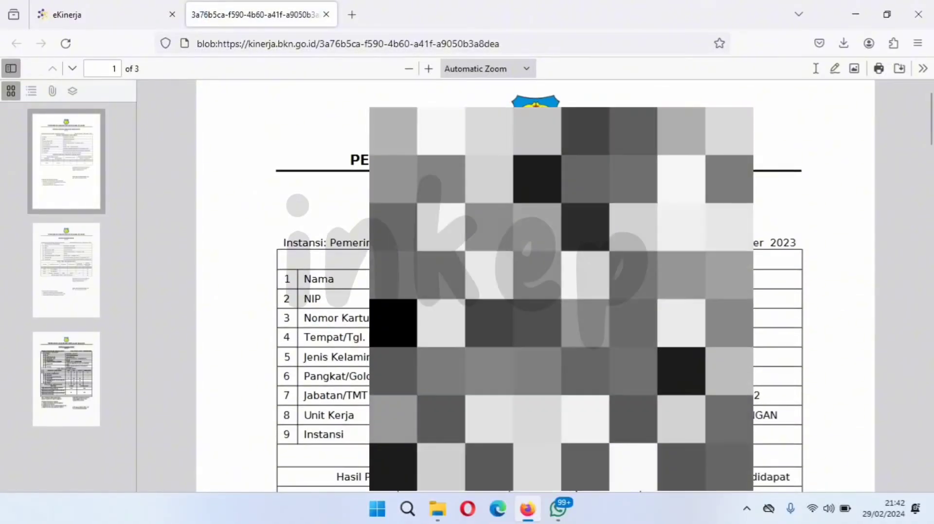
pyautogui.scroll(-8, 535, 287)
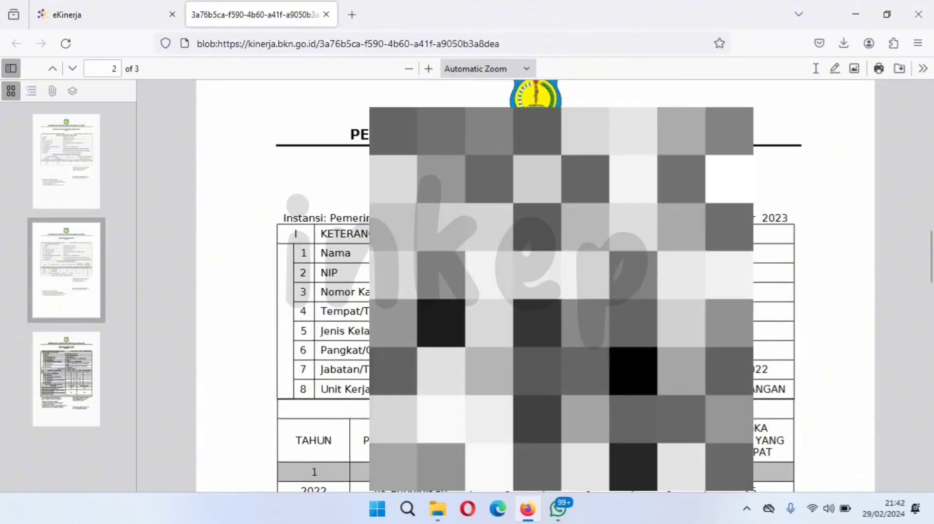
pyautogui.scroll(10, 535, 287)
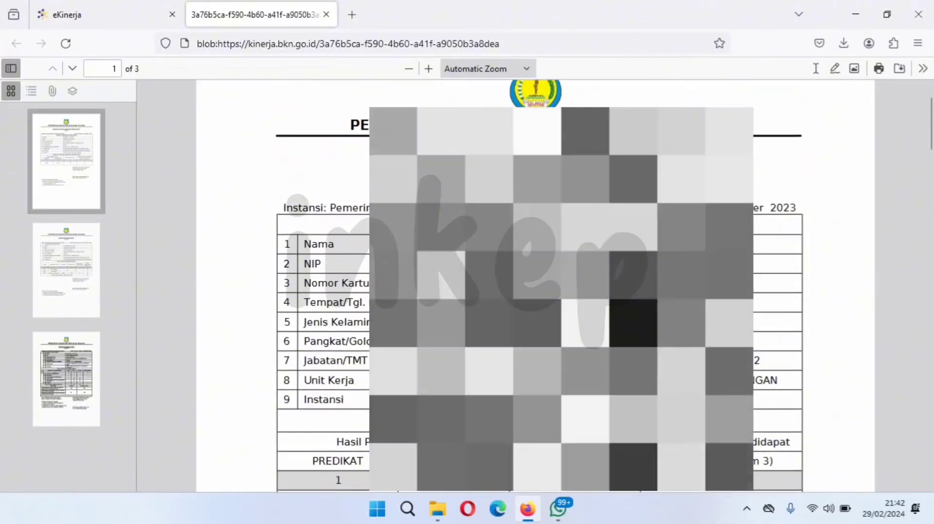
pyautogui.scroll(-1, 494, 327)
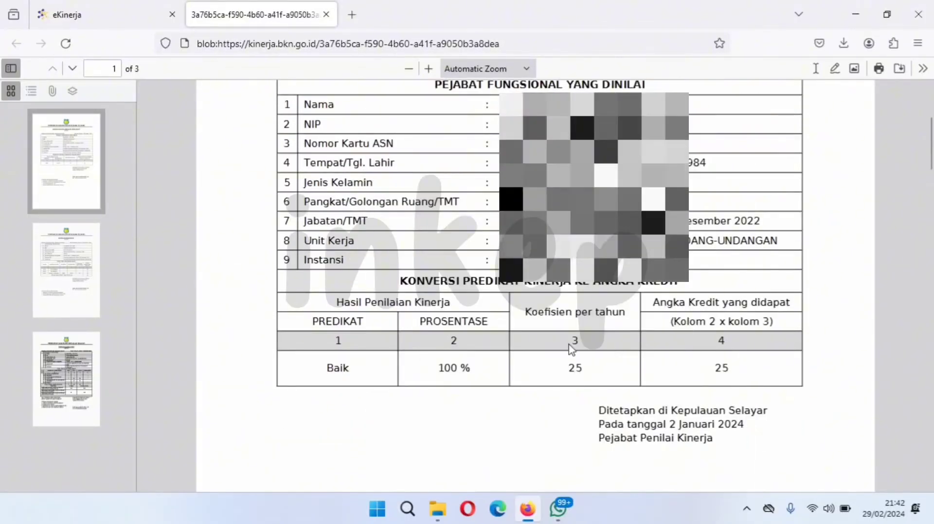